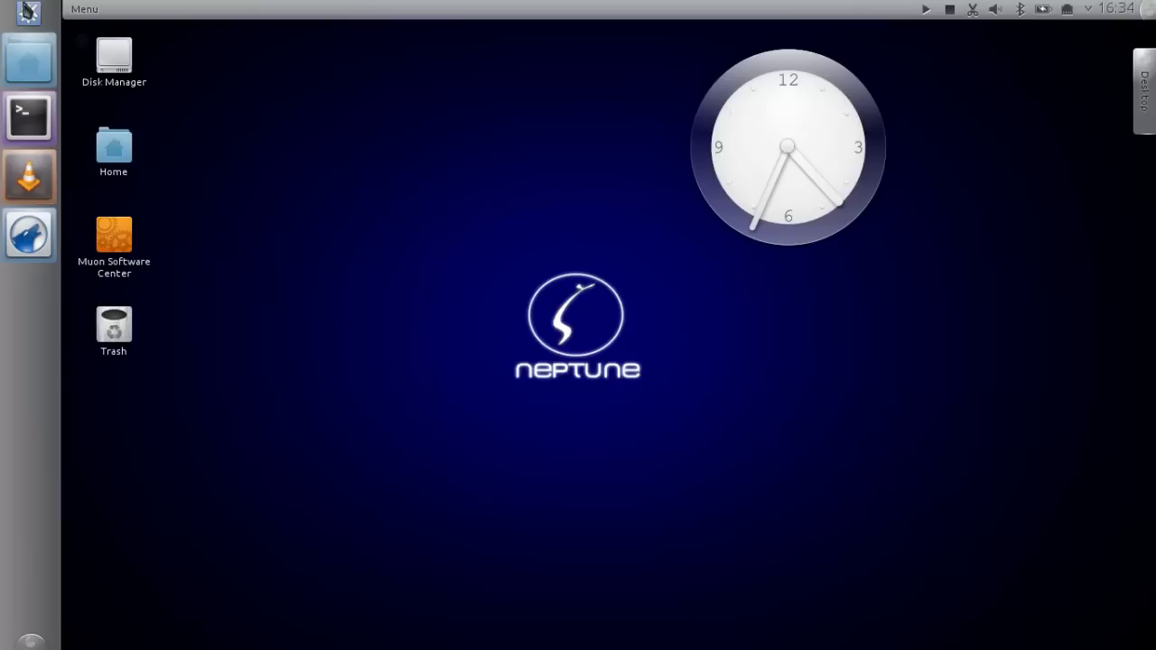
- Launch System Settings by searching 'systemsettings' in the K menu
left_click(29, 11)
type("systemse")
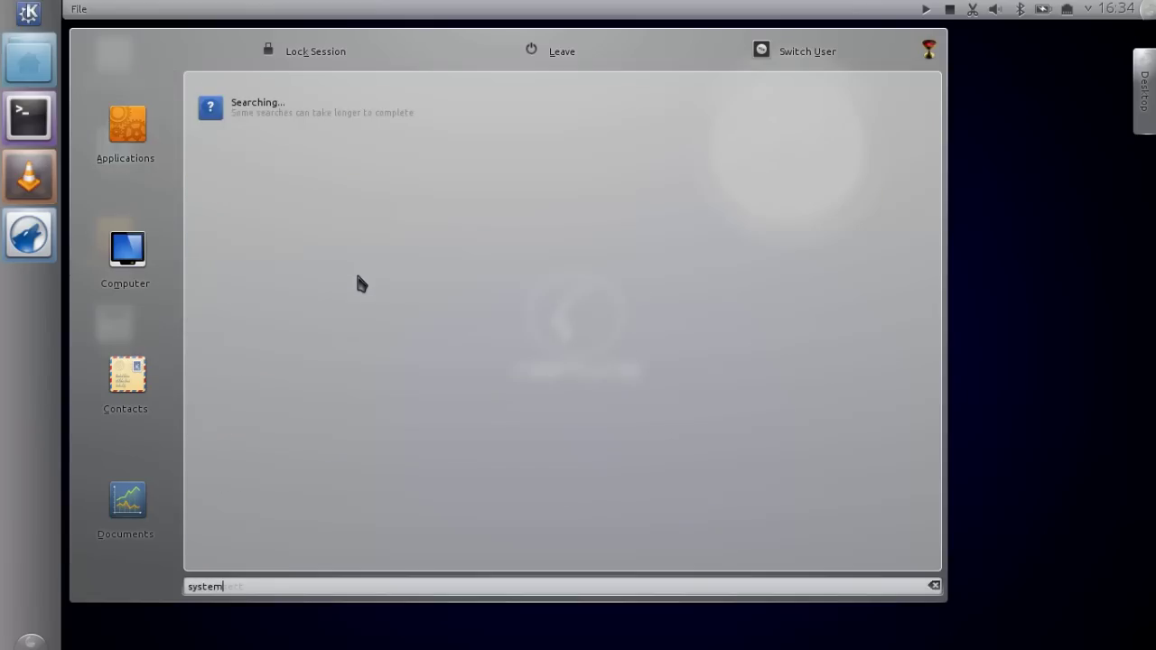
type("ttings")
key("Return")
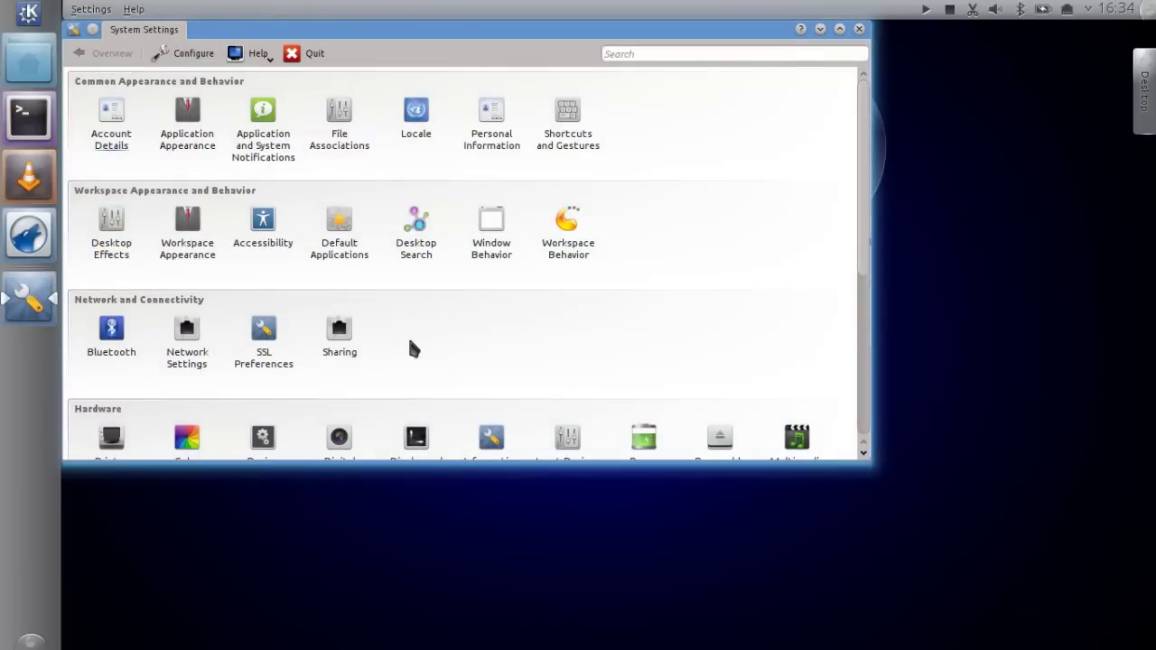
- Open the Display and Monitor settings and expand the VGA1 output's details
scroll(449, 374, "down", 5)
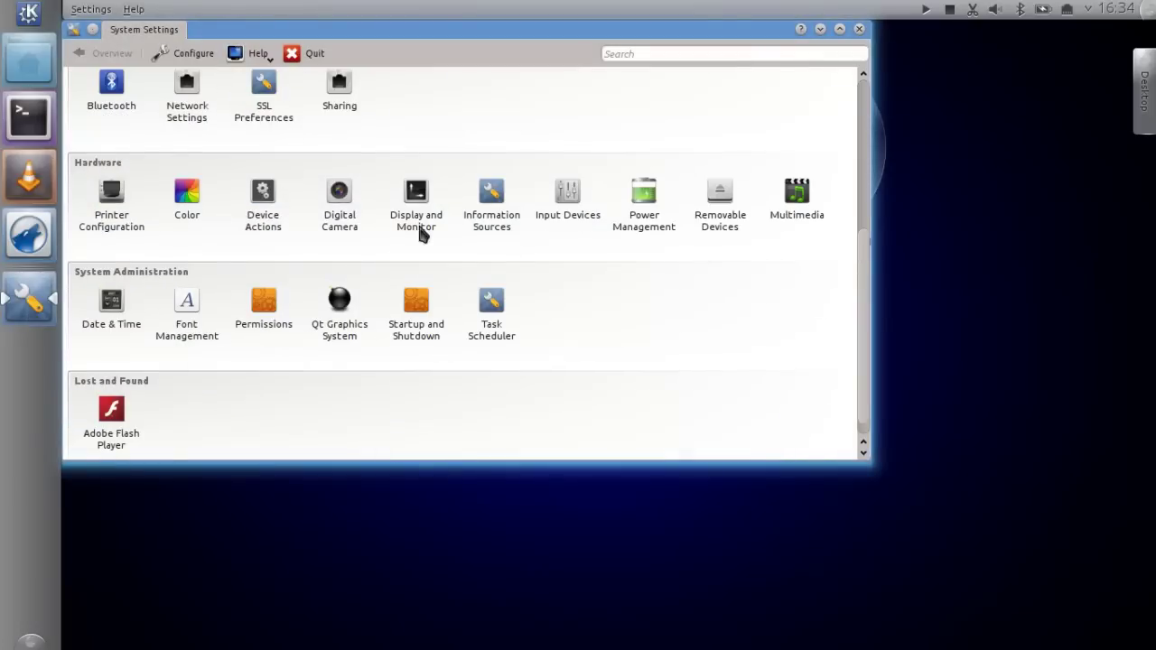
left_click(437, 236)
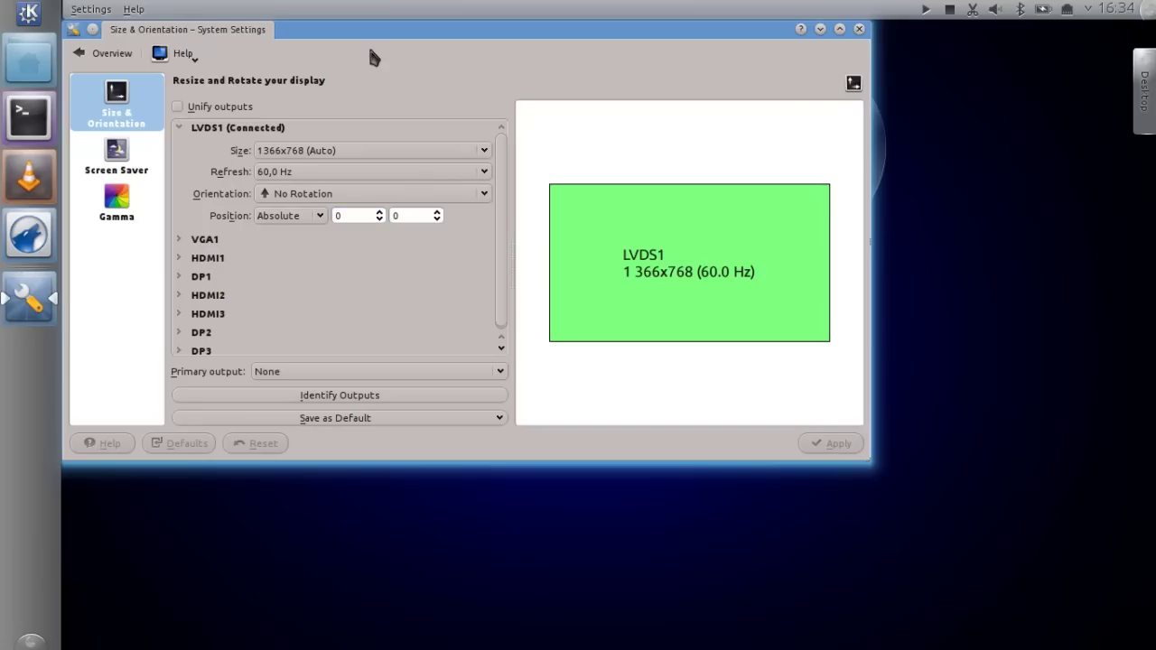
left_click_drag(413, 54, 516, 257)
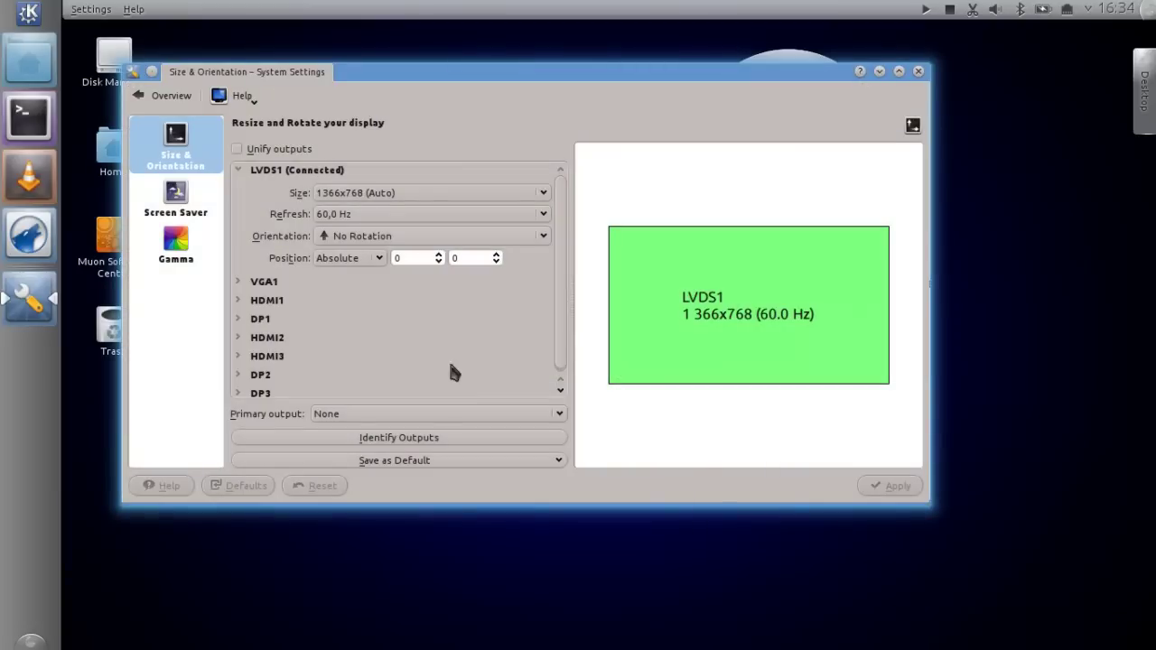
left_click(256, 284)
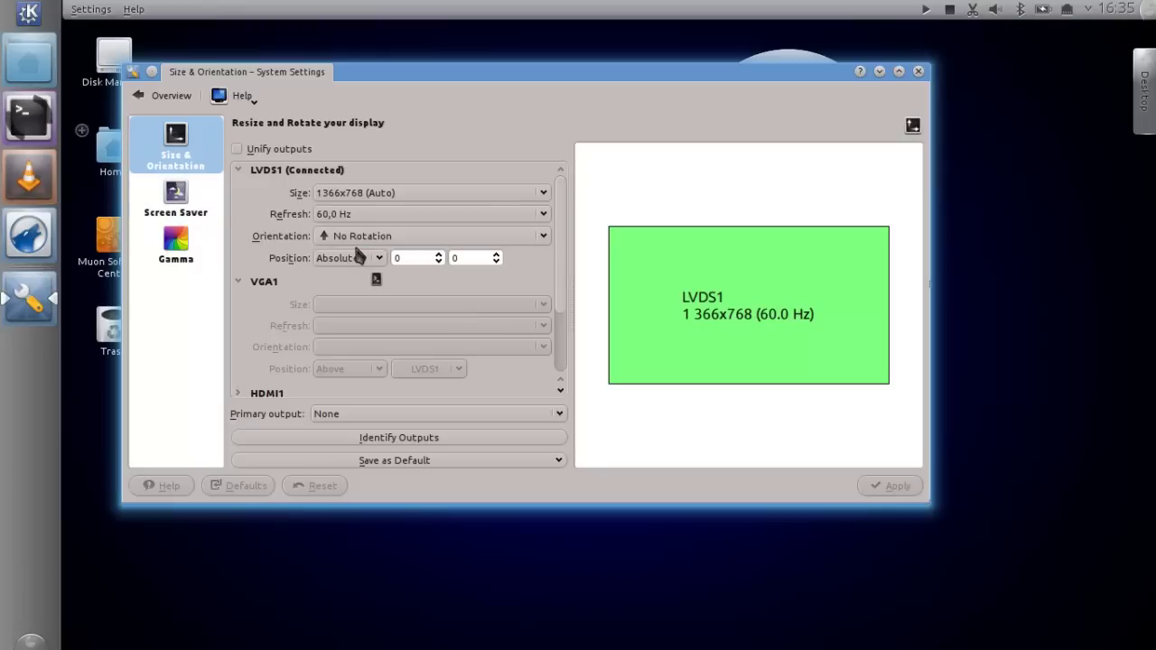
- Open a Konsole terminal and show the manual page with 'man xrandr'
key("ctrl+alt+t")
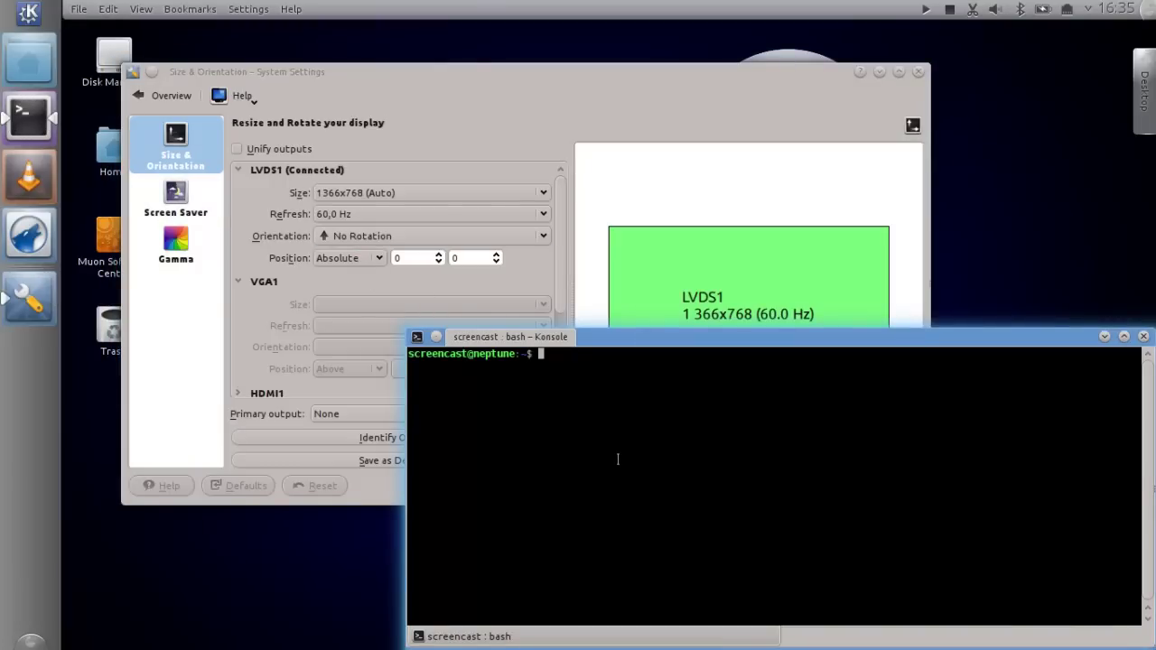
type("man xrandr")
key("Return")
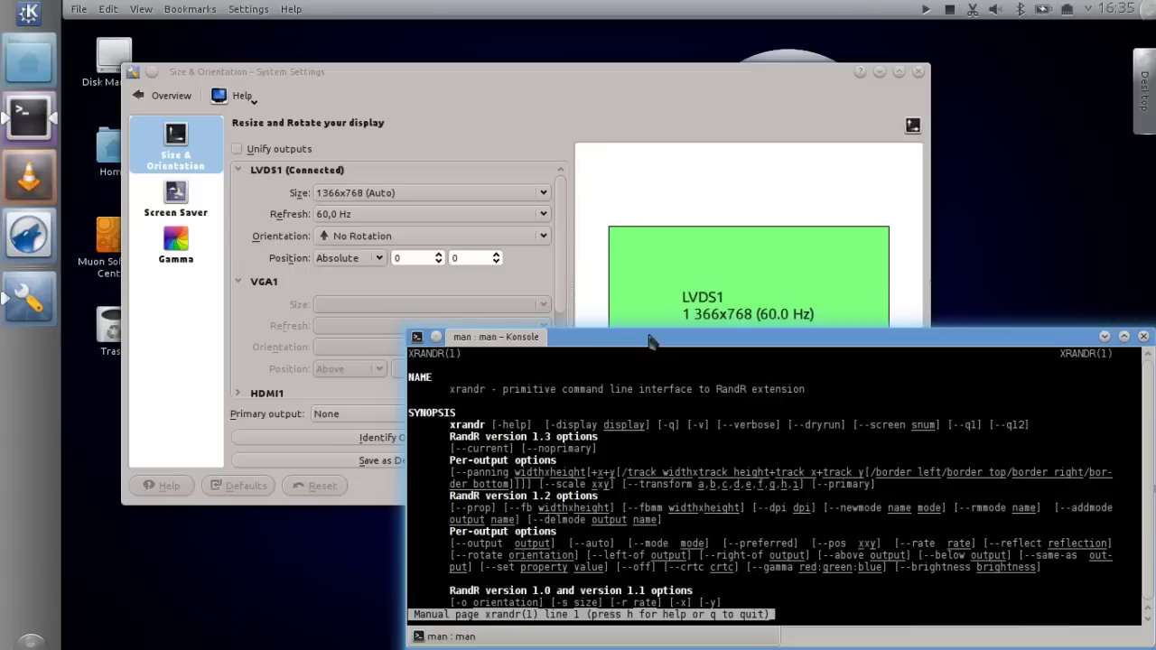
left_click_drag(648, 339, 600, 213)
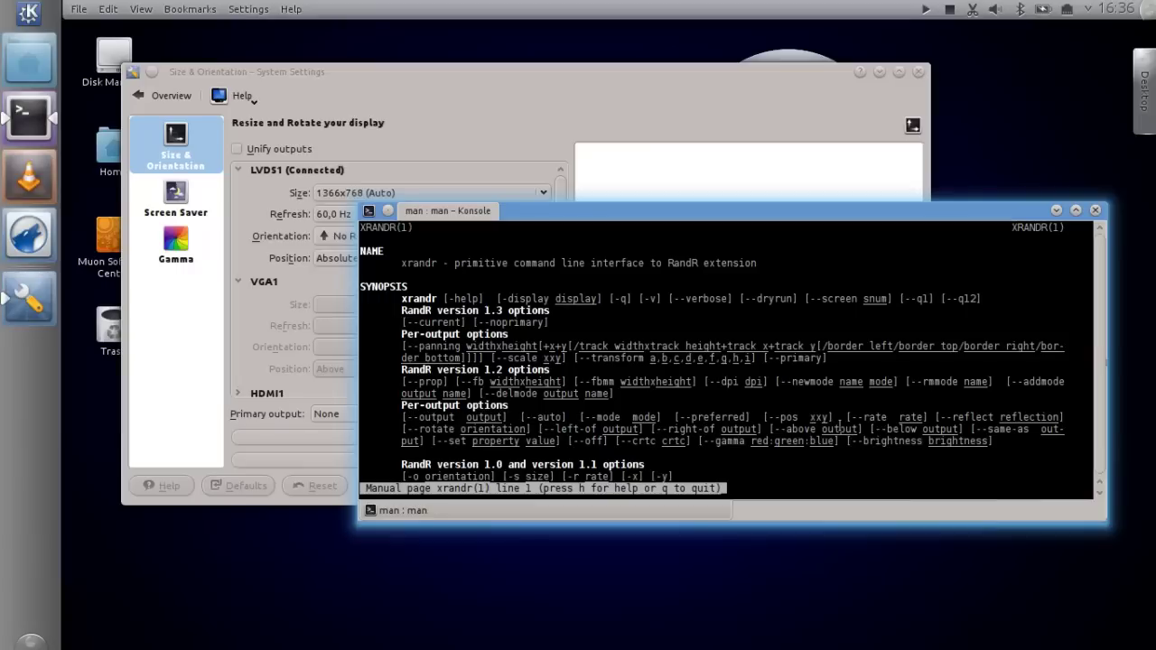
- Scroll the xrandr manual and highlight the --auto per-output option in the synopsis
scroll(836, 416, "down", 3)
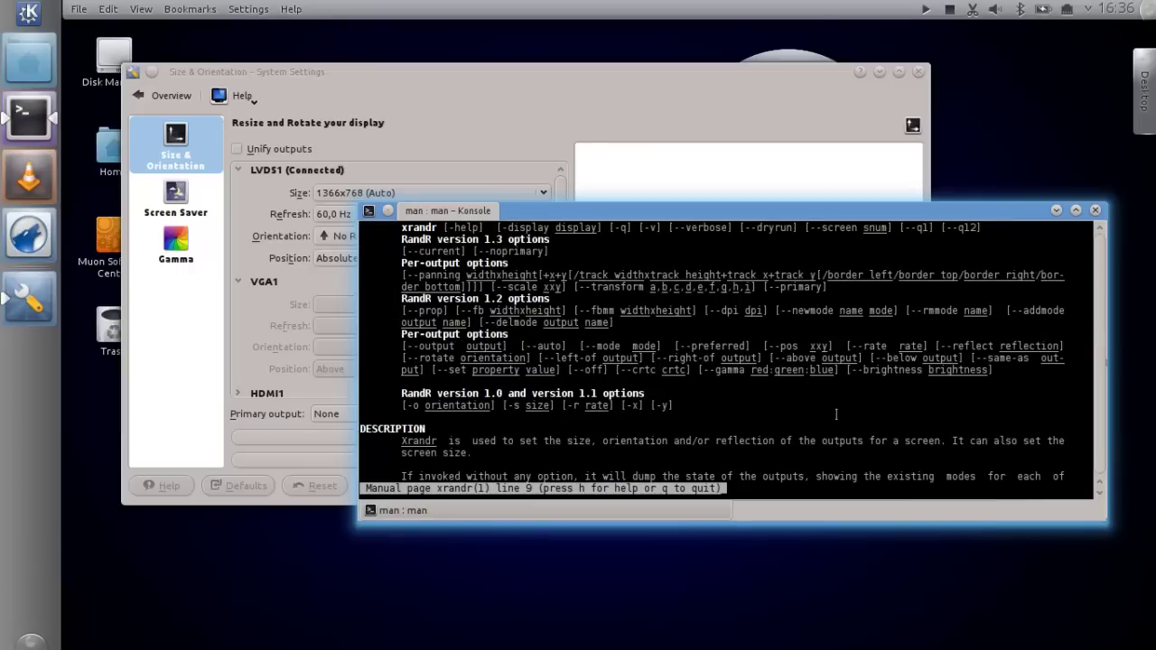
scroll(837, 414, "up", 1)
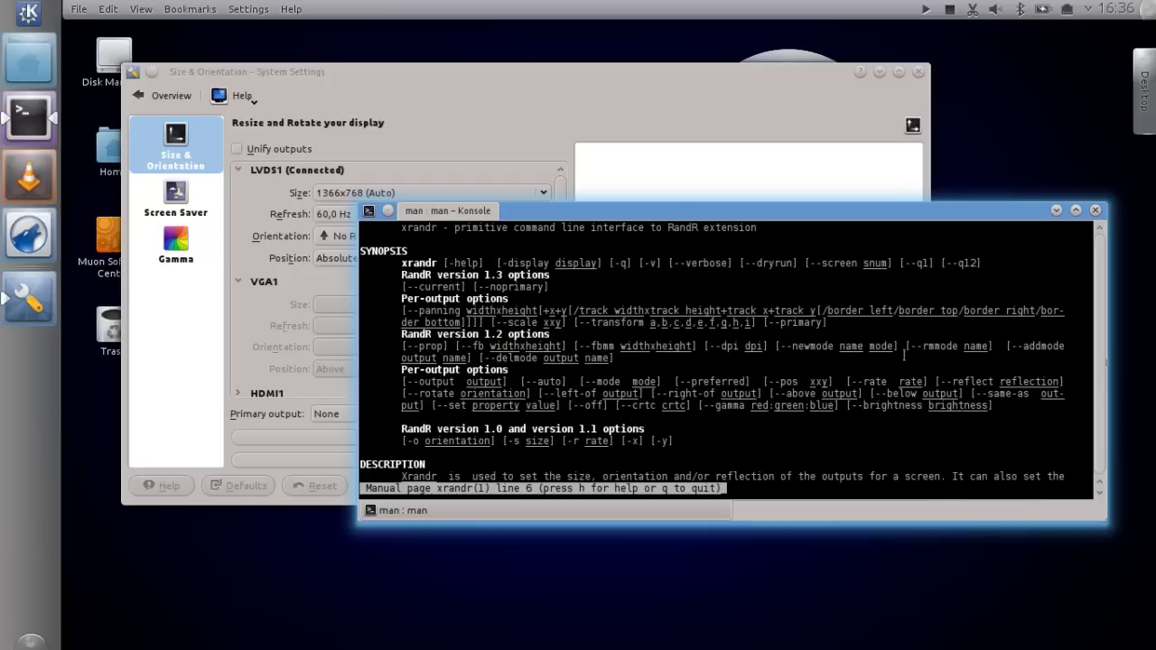
left_click_drag(524, 381, 561, 382)
key("Escape")
- Close the manual and terminal, then go to Shortcuts and Gestures > Custom Shortcuts
key("q")
key("q")
key("ctrl+d")
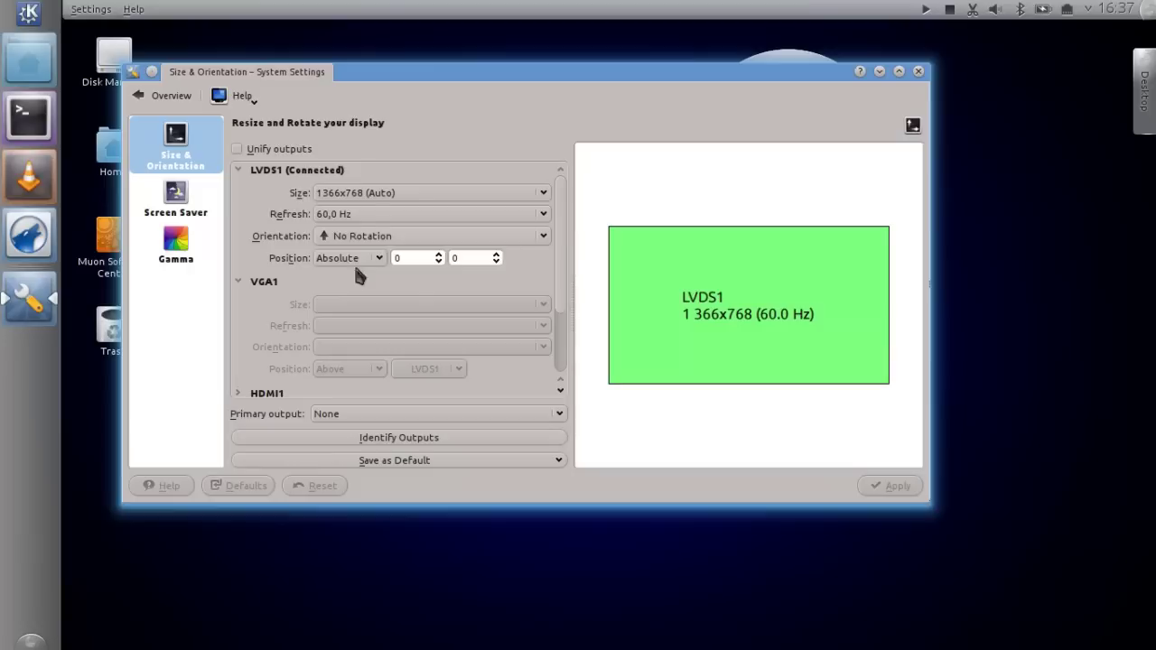
left_click(159, 97)
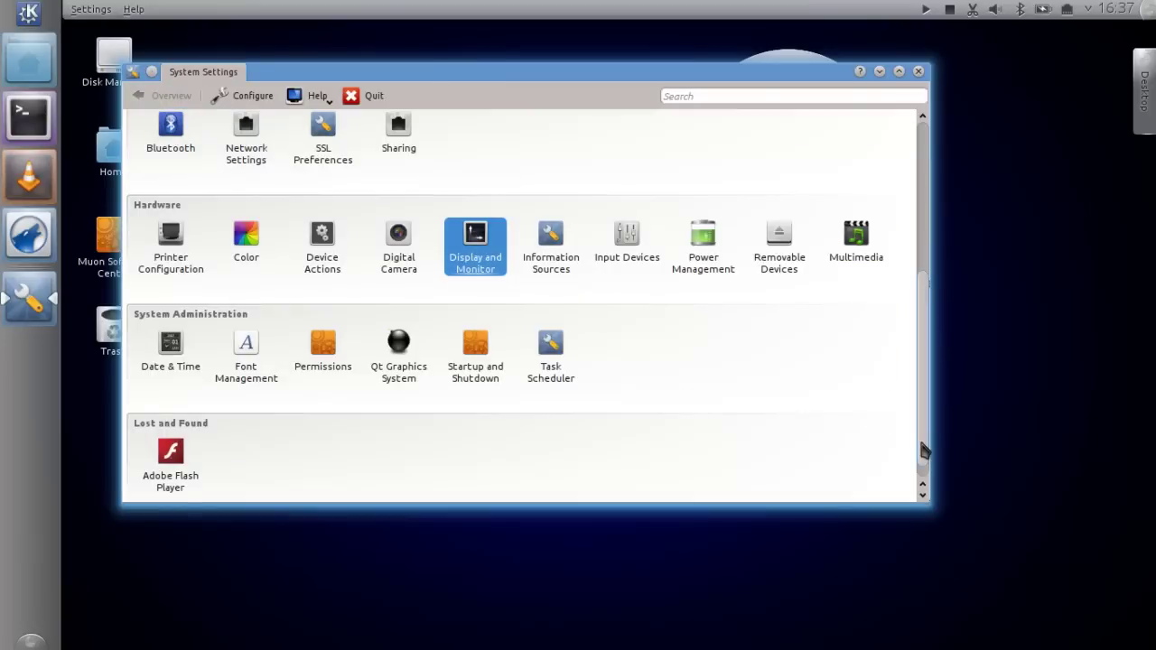
left_click_drag(922, 452, 937, 282)
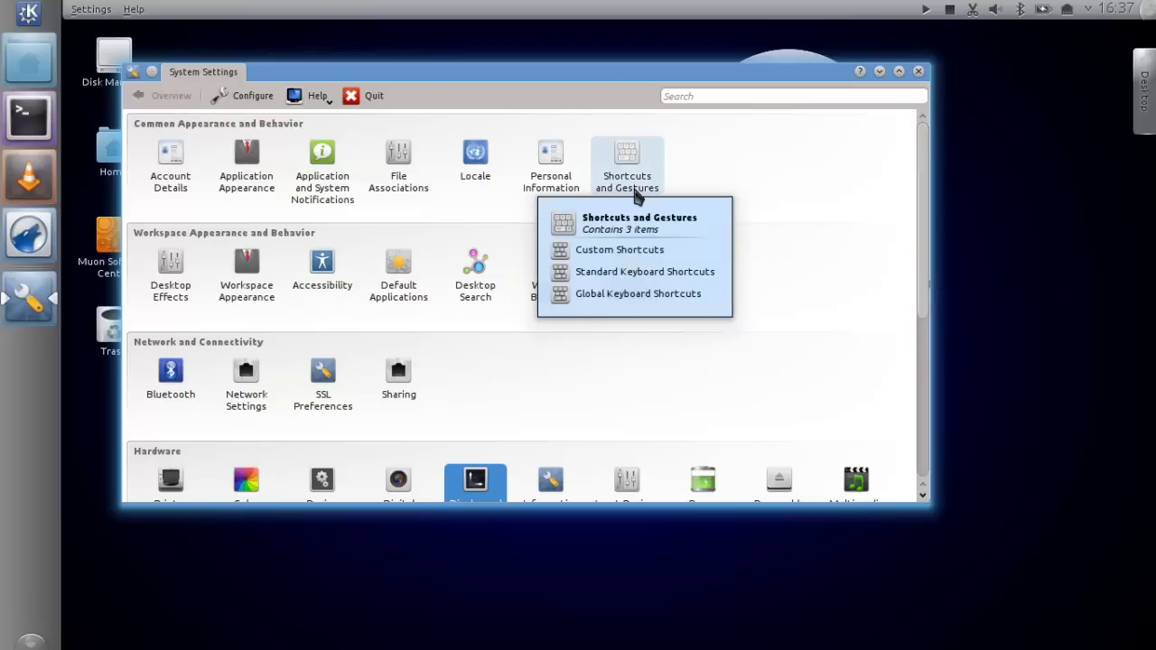
left_click(636, 193)
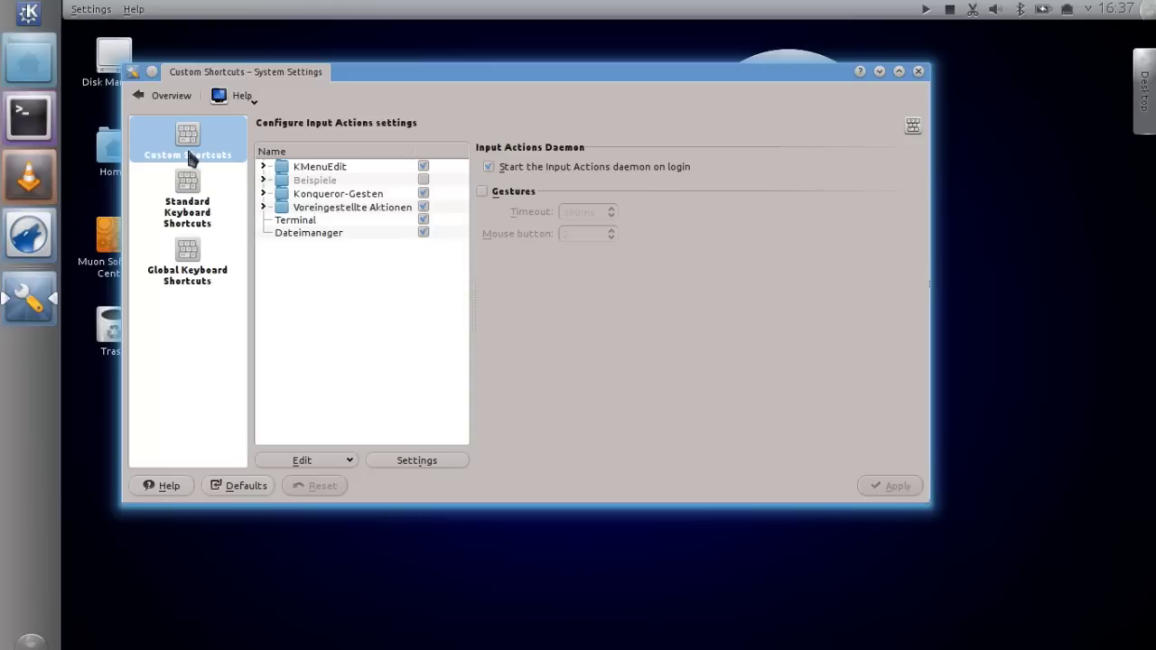
- Add a new Global Shortcut of type Command/URL
left_click(326, 460)
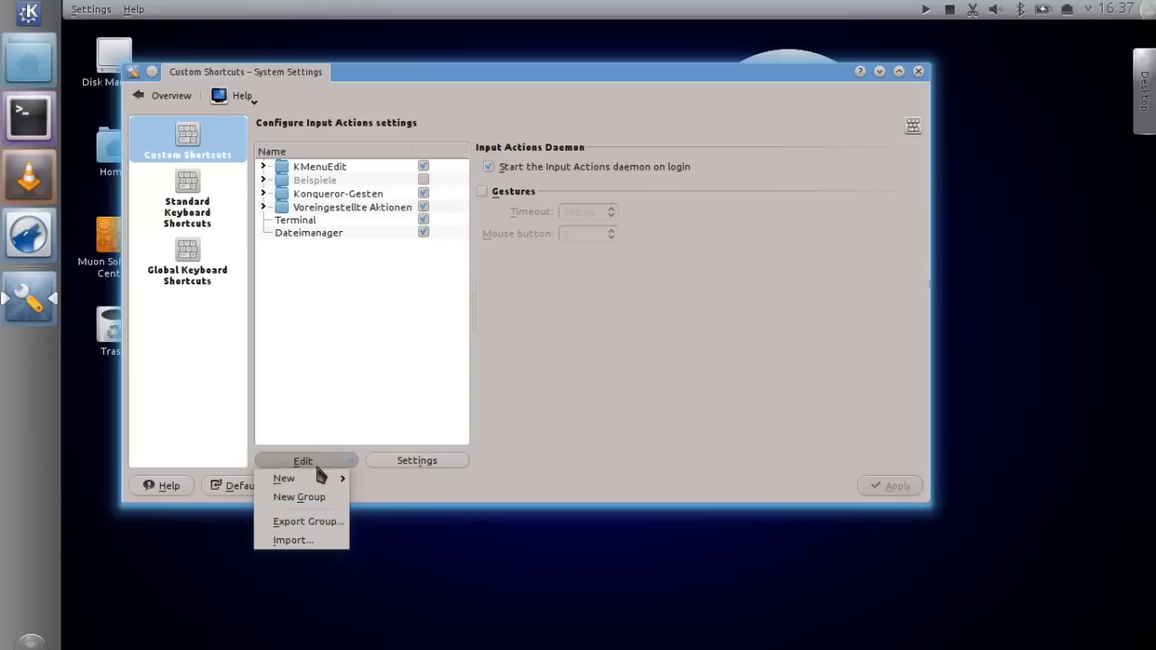
mouse_move(318, 479)
mouse_move(410, 486)
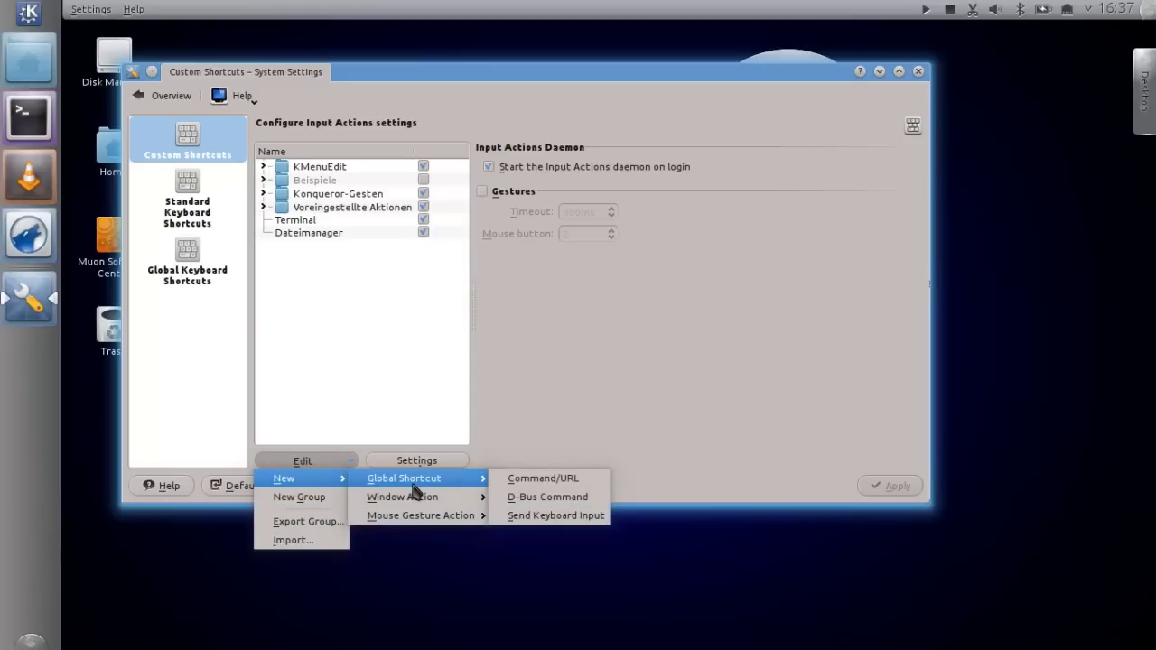
left_click(591, 481)
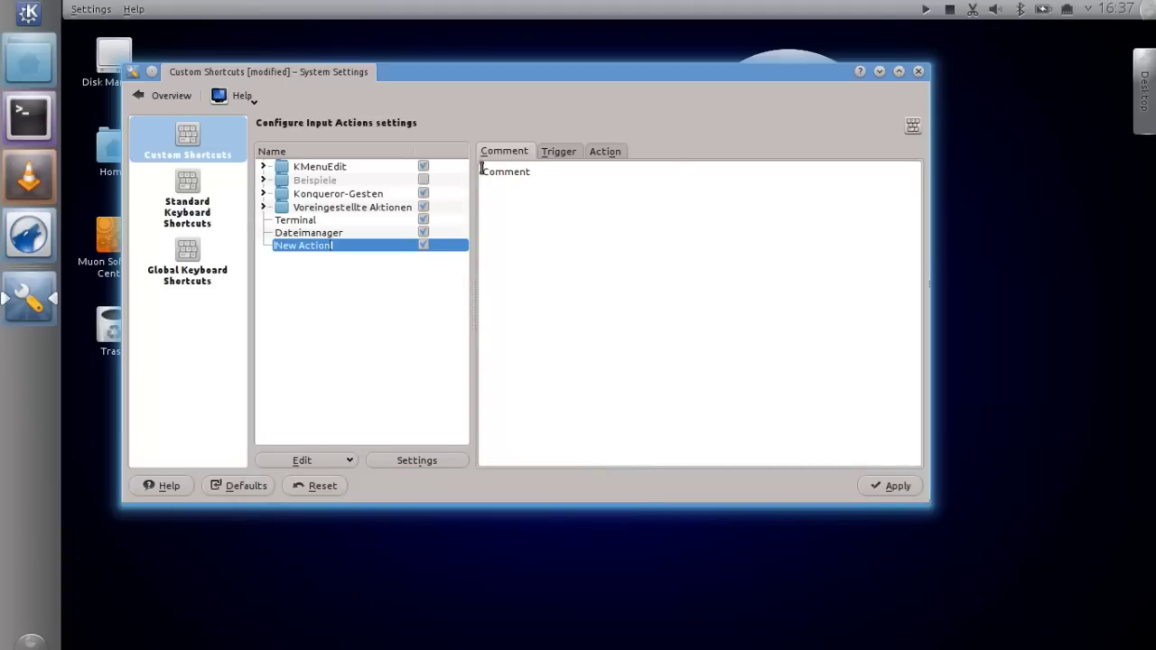
- Replace the placeholder comment with 'xrandr autoconfig' and start renaming the action
left_click_drag(481, 171, 560, 201)
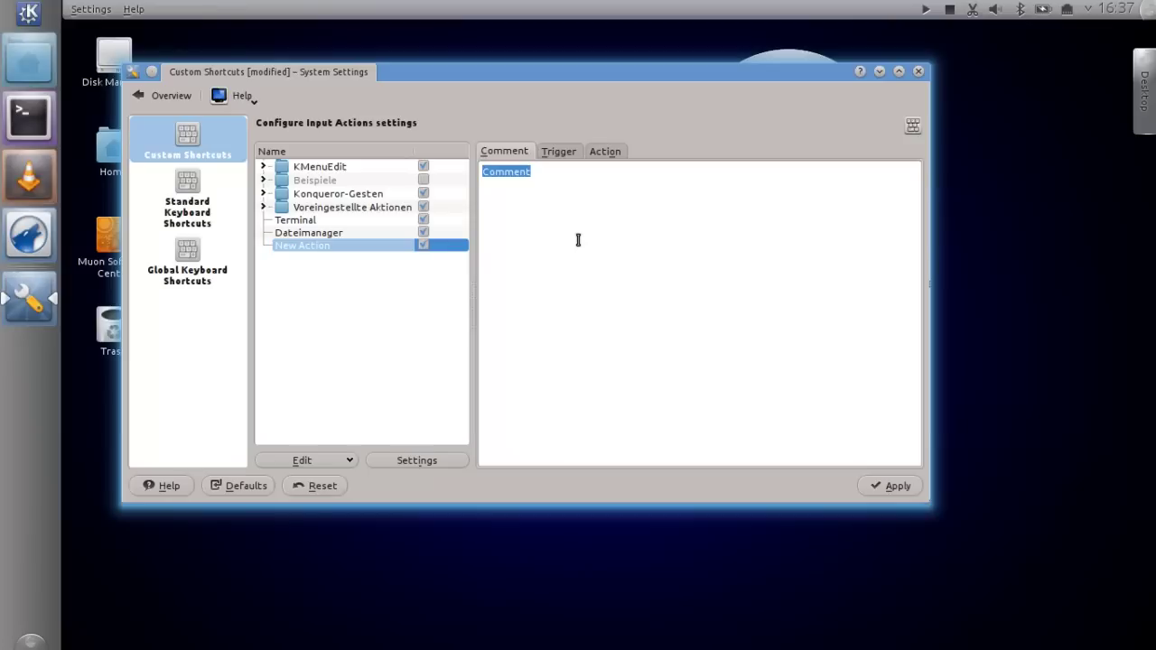
type("Ctrl")
key("BackSpace")
key("BackSpace")
key("BackSpace")
key("BackSpace")
type("xrandr autoconf")
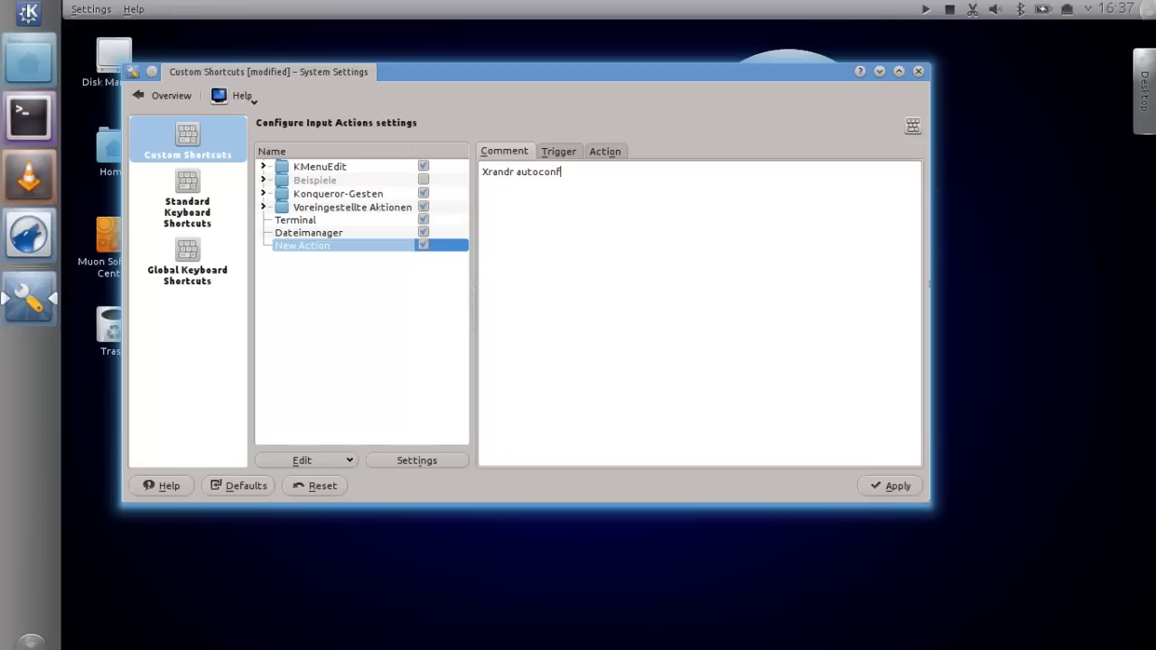
type("ig")
left_click(325, 247)
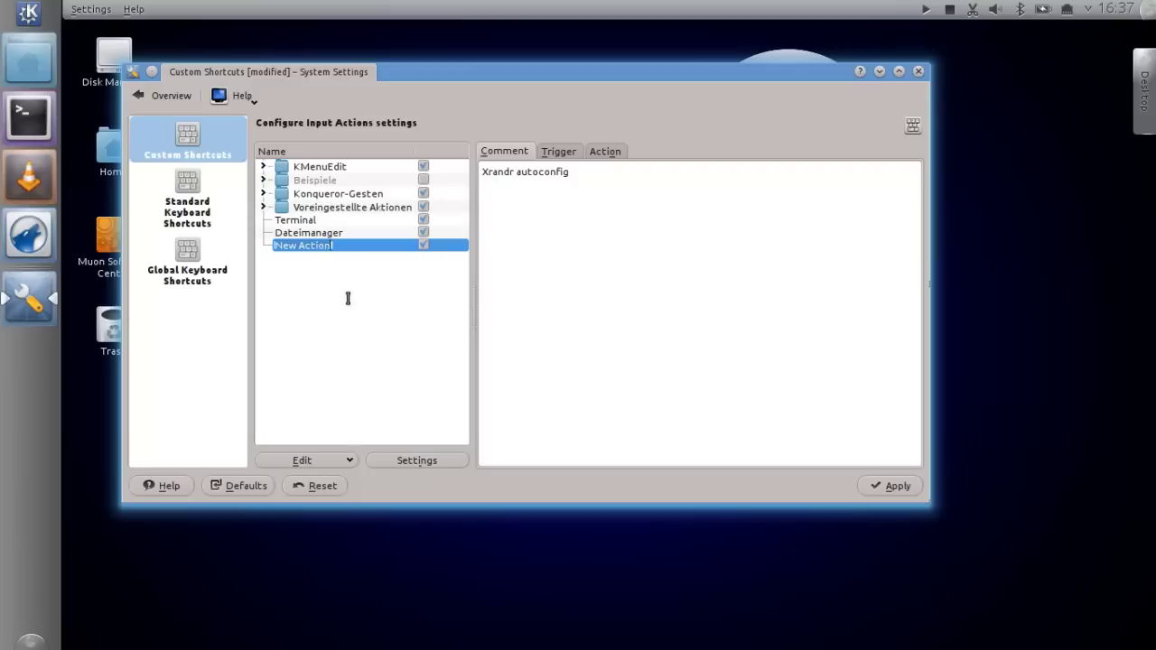
- Name the action 'Xrandr auto' and set its trigger to Ctrl+Alt+7
type("Xrandr")
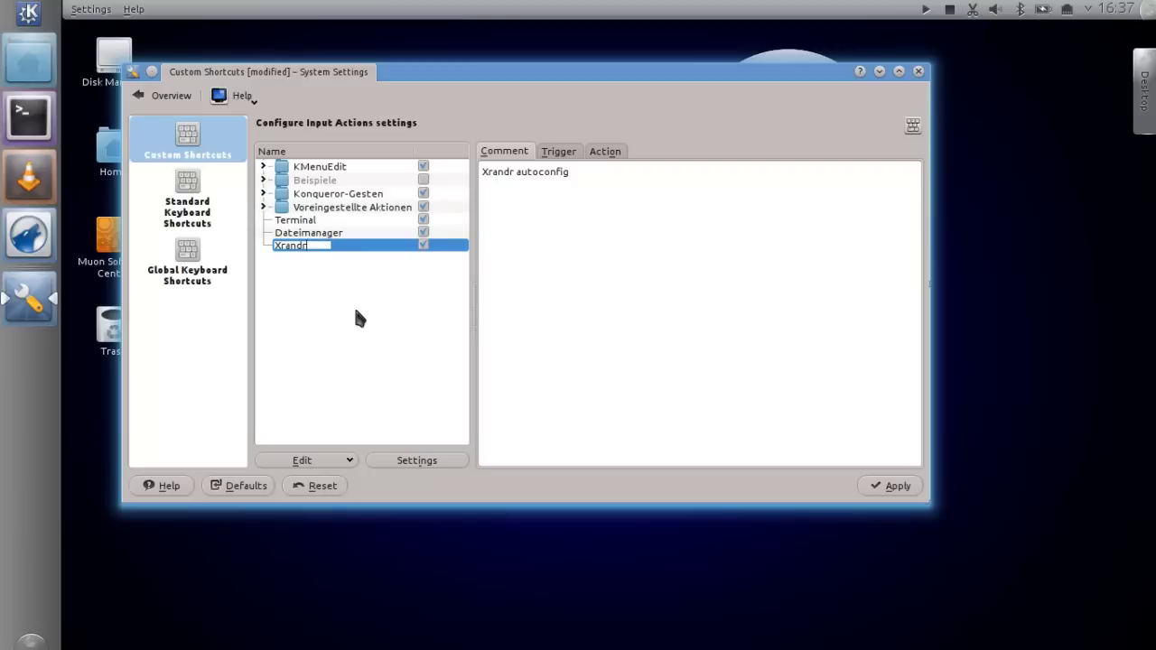
type(" auto")
key("Return")
left_click(558, 154)
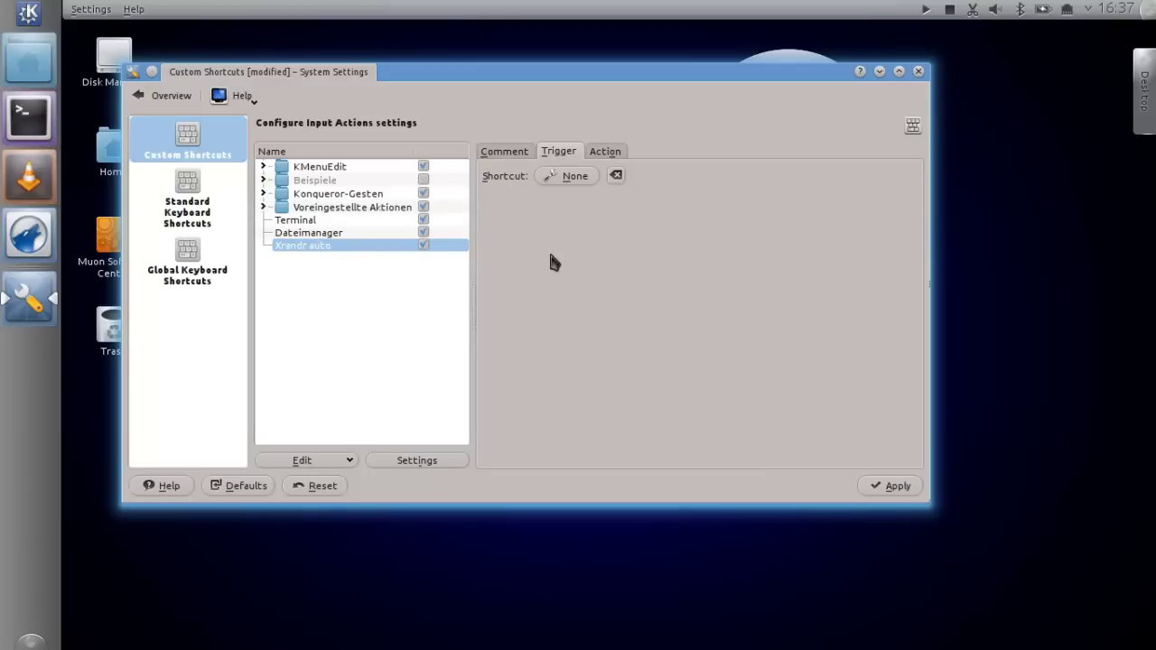
left_click(569, 178)
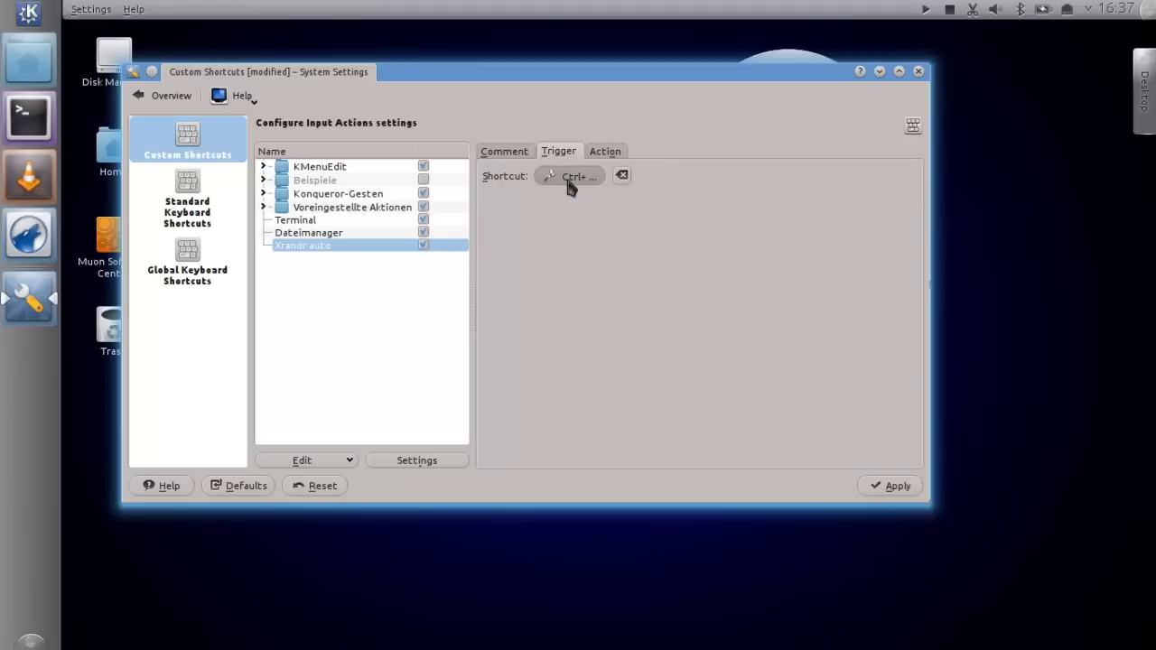
key("ctrl+alt+7")
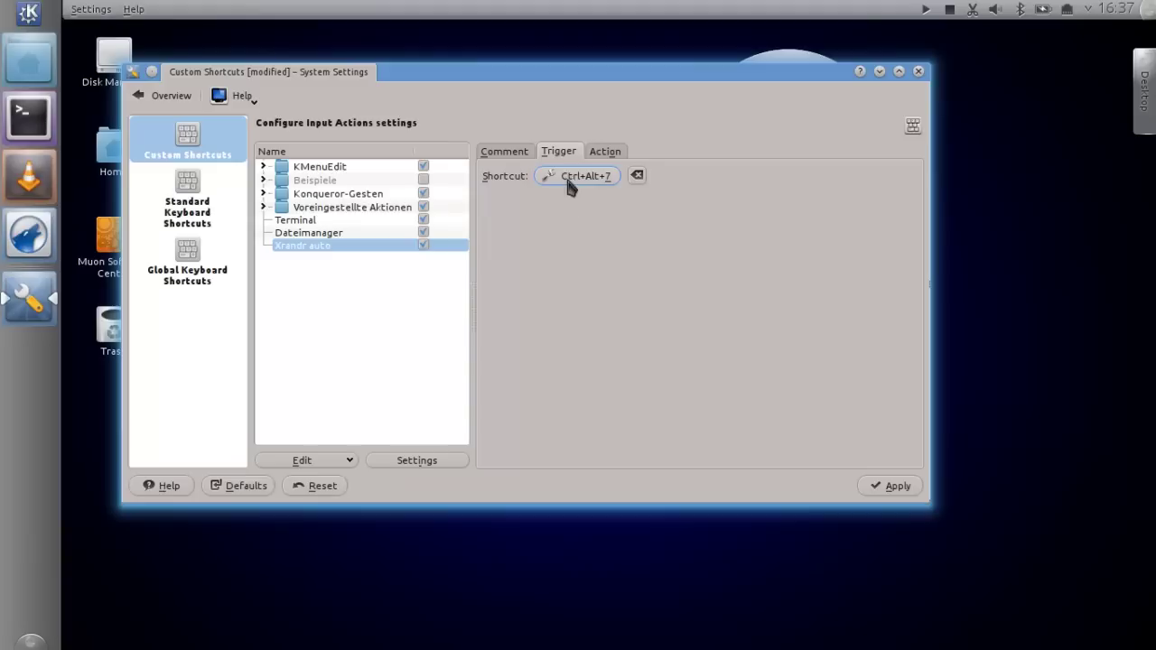
- Set the action command to 'xrandr --auto' and apply the changes
left_click(605, 152)
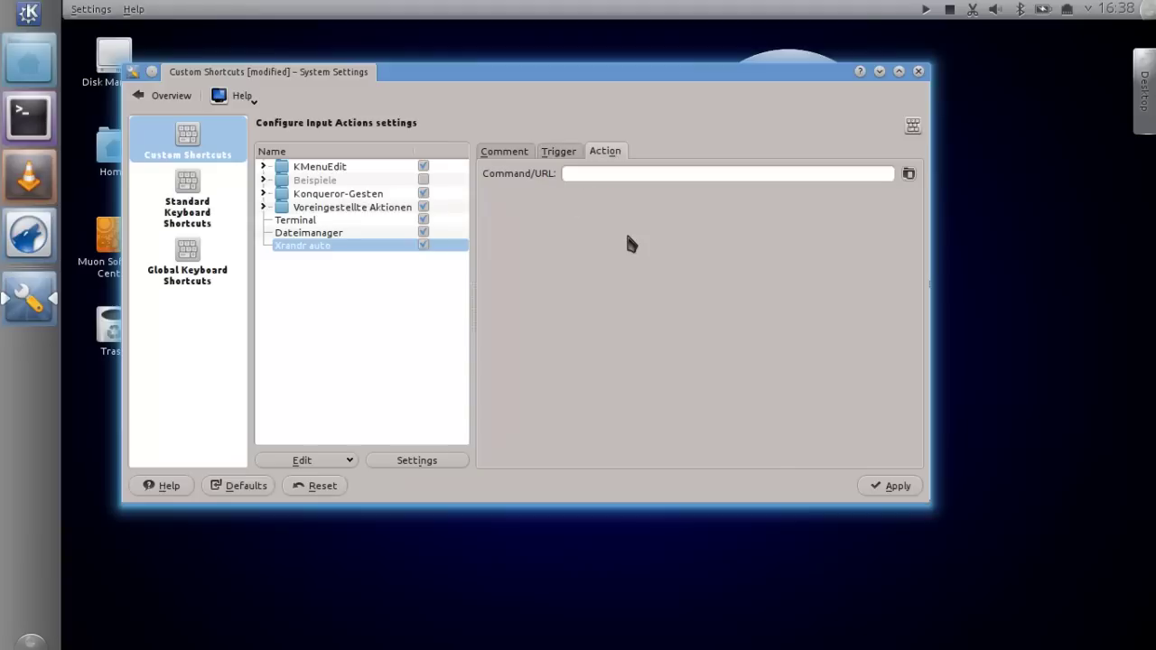
left_click(627, 173)
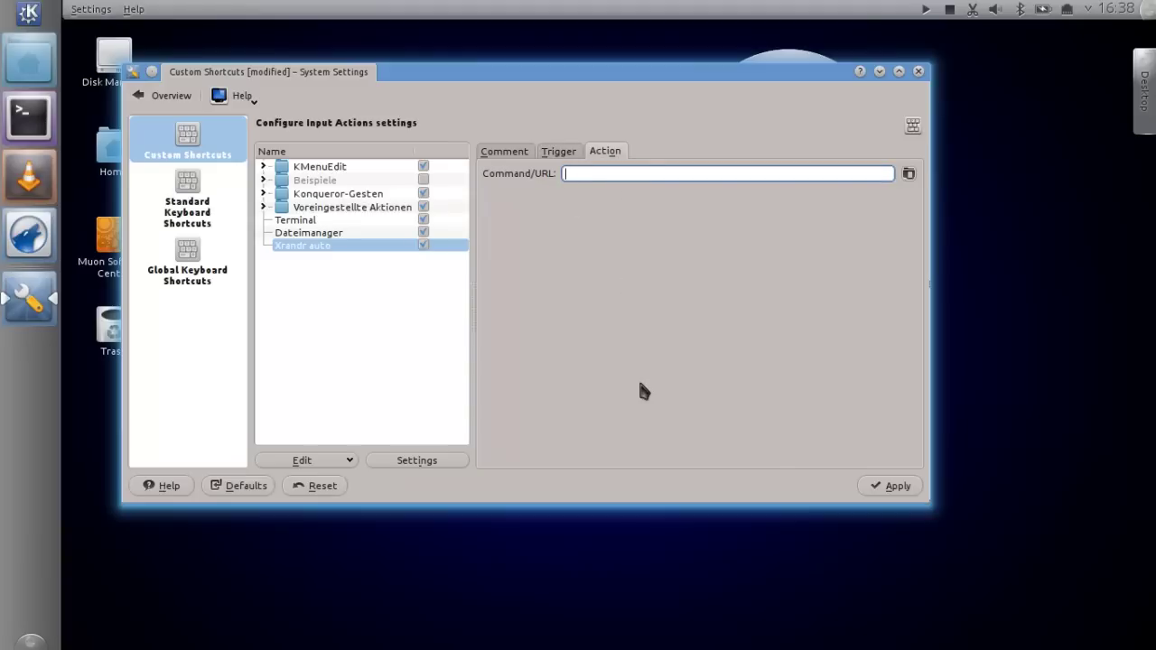
type("xrandr --auto")
left_click(892, 489)
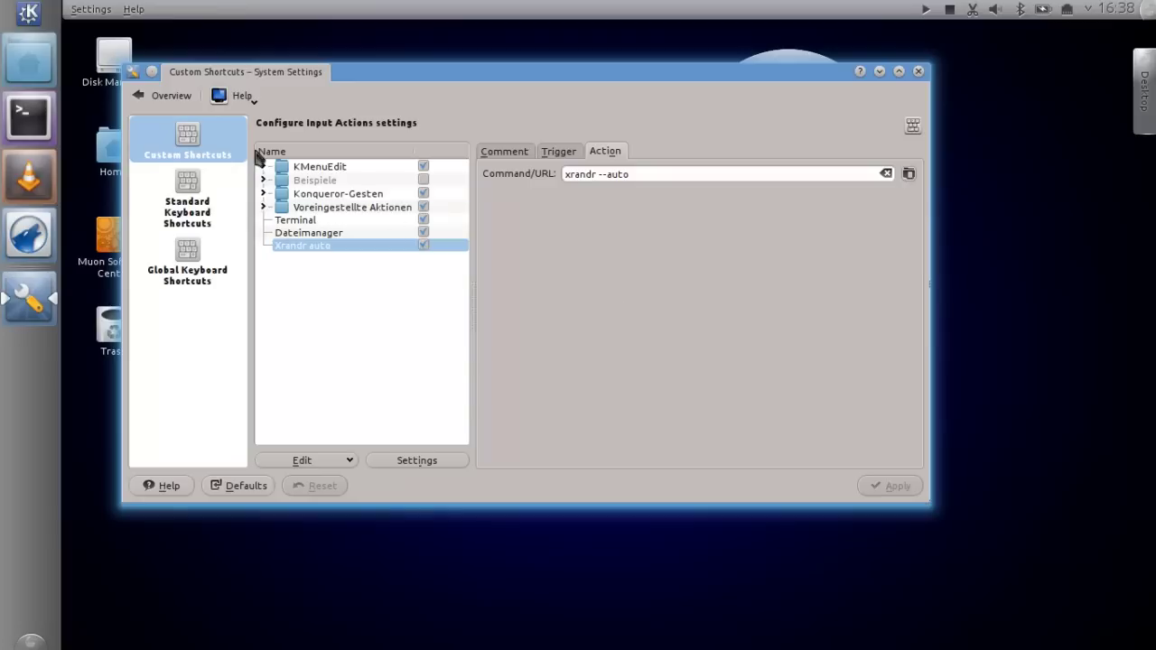
- Open a new Konsole from the dock and run xrandr
left_click_drag(29, 116, 579, 370)
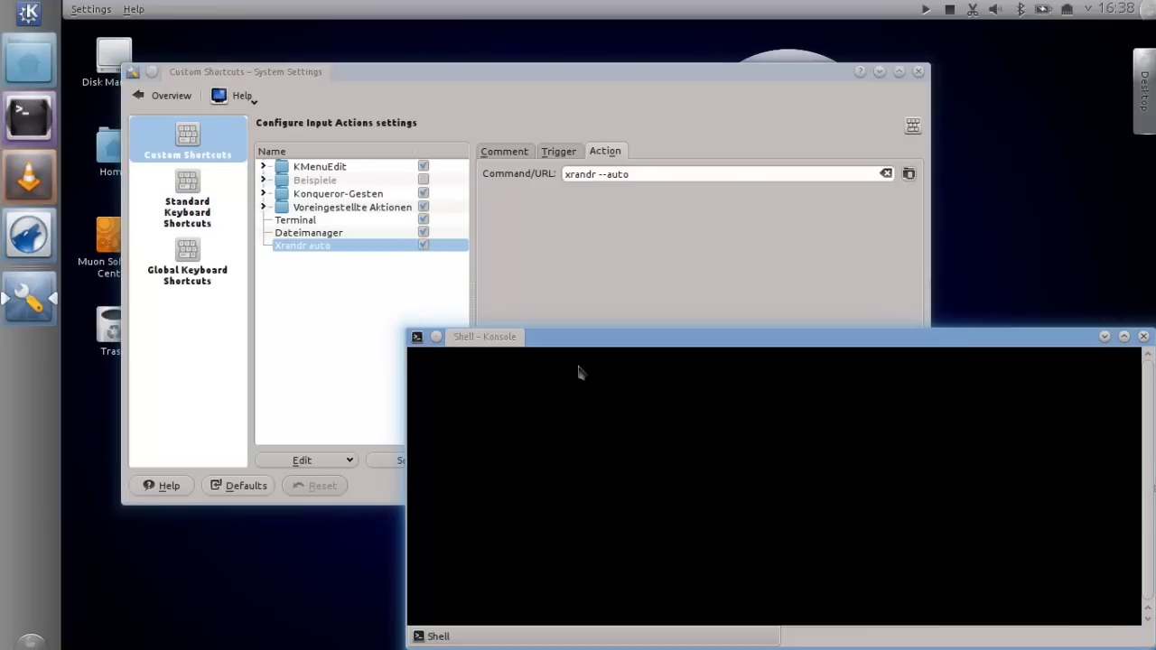
type("xrandr")
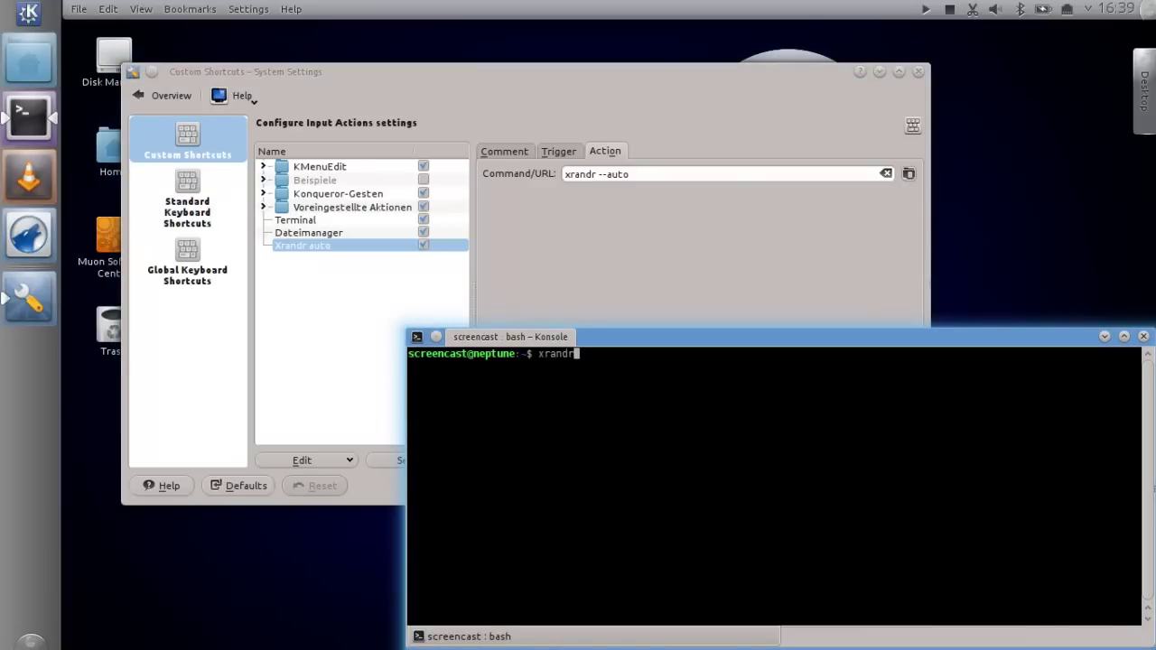
key("Return")
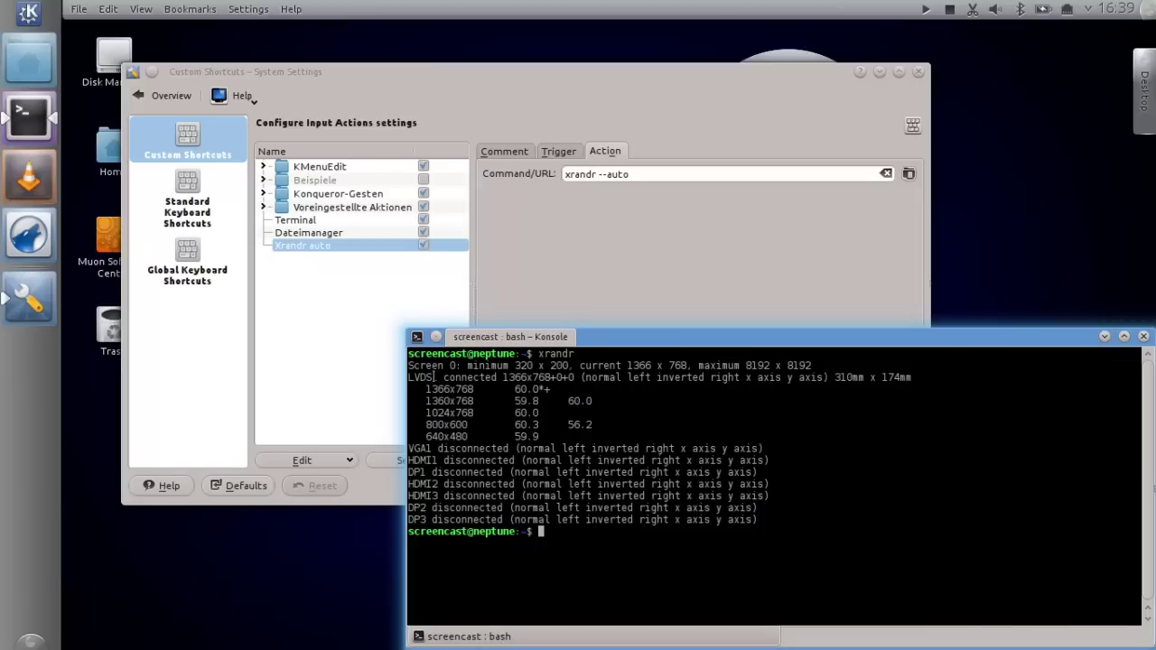
- Highlight the LVDS1 connected line, its 1366x768 resolution, and the 1360x768 mode
triple_click(411, 378)
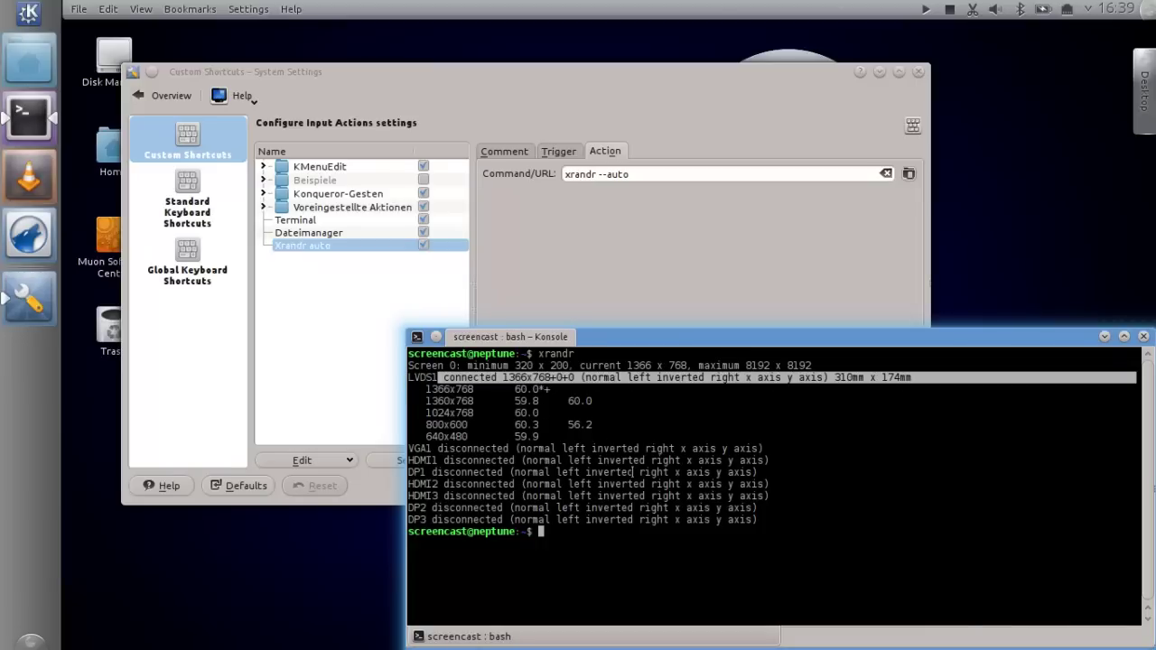
left_click(443, 378)
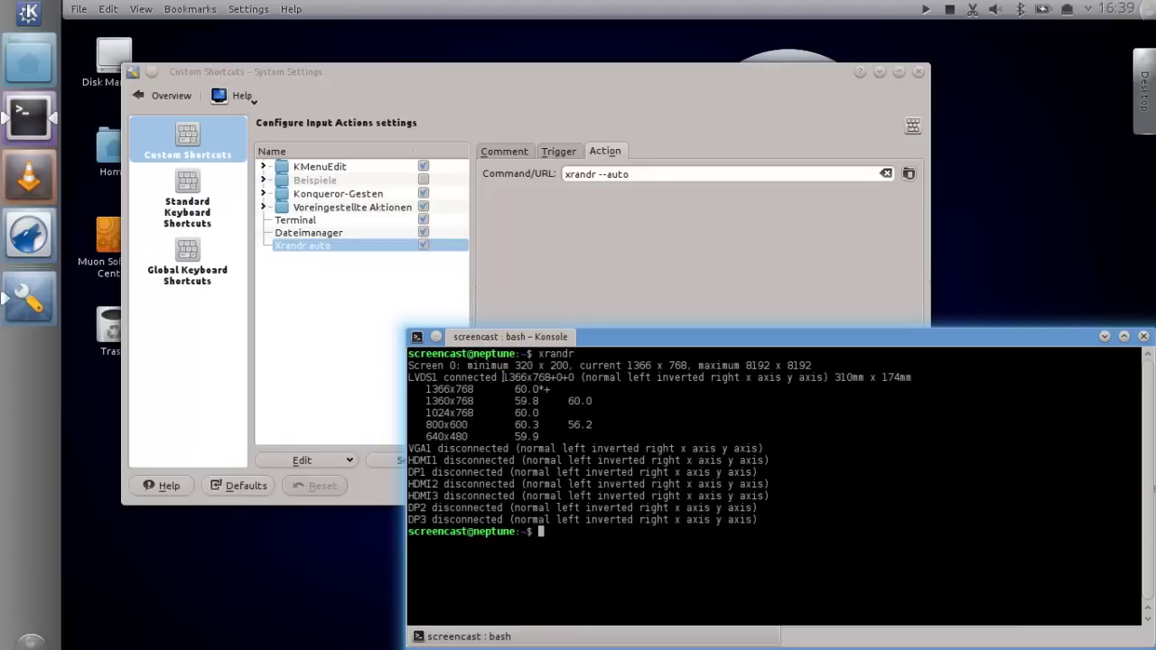
left_click_drag(503, 377, 561, 377)
left_click(495, 394)
left_click_drag(423, 400, 551, 390)
left_click(442, 439)
- Highlight the disconnected VGA1, HDMI1 and DP1–DP3 outputs, then the HDMI1 name
left_click_drag(408, 448, 486, 449)
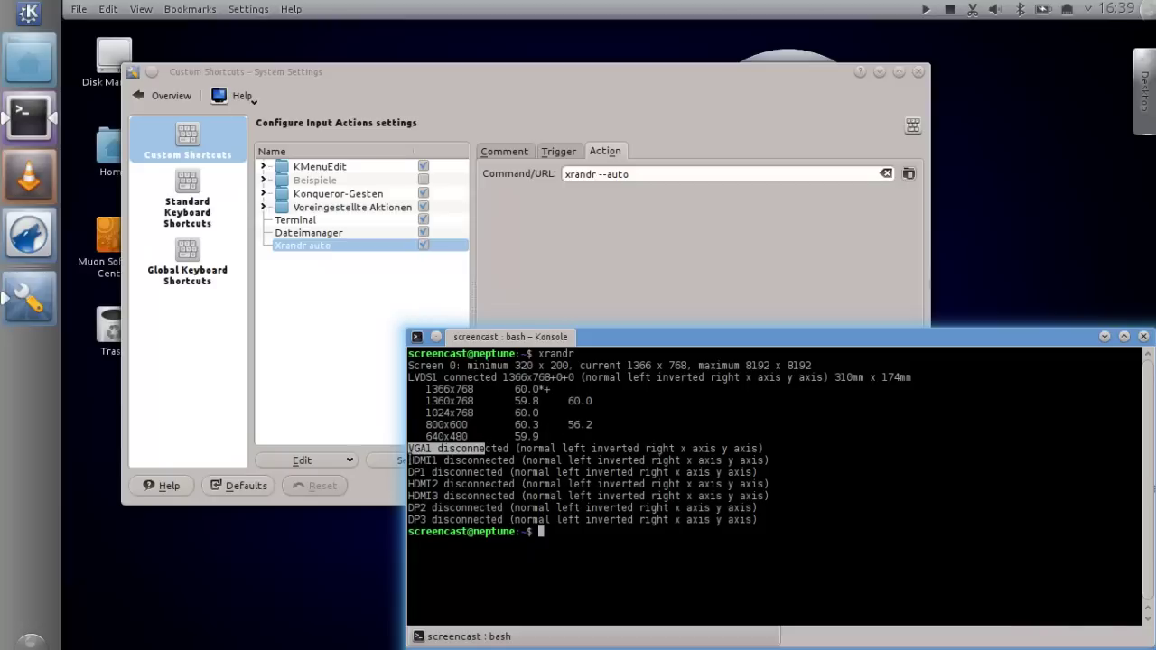
left_click_drag(408, 460, 513, 460)
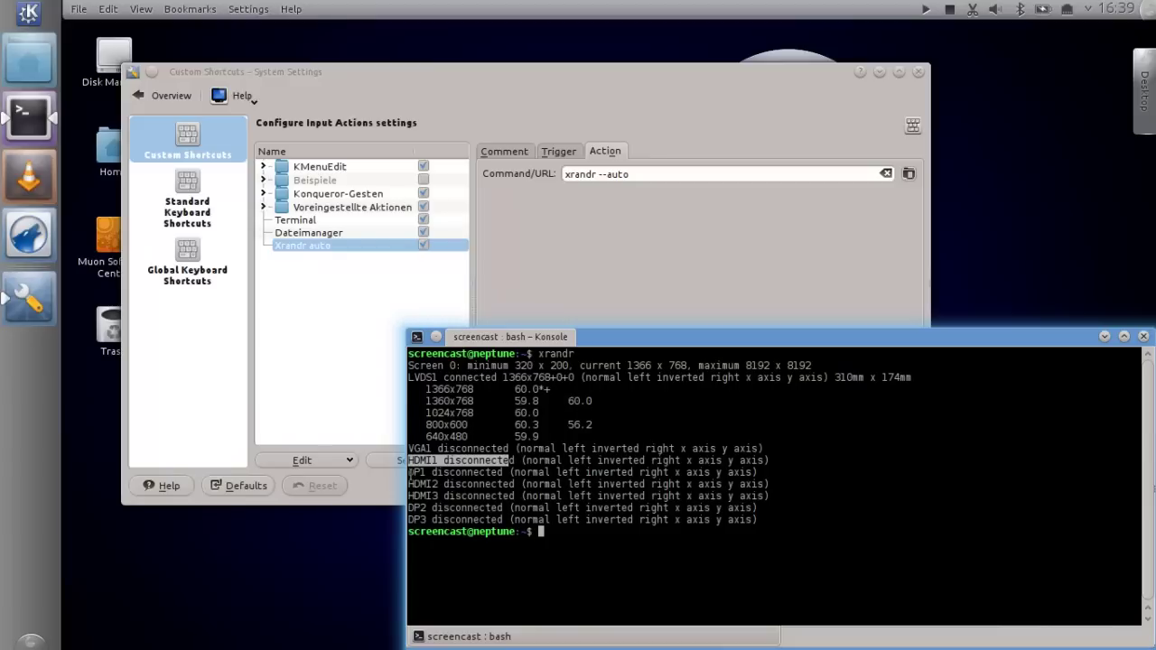
triple_click(423, 472)
left_click_drag(485, 498, 768, 520)
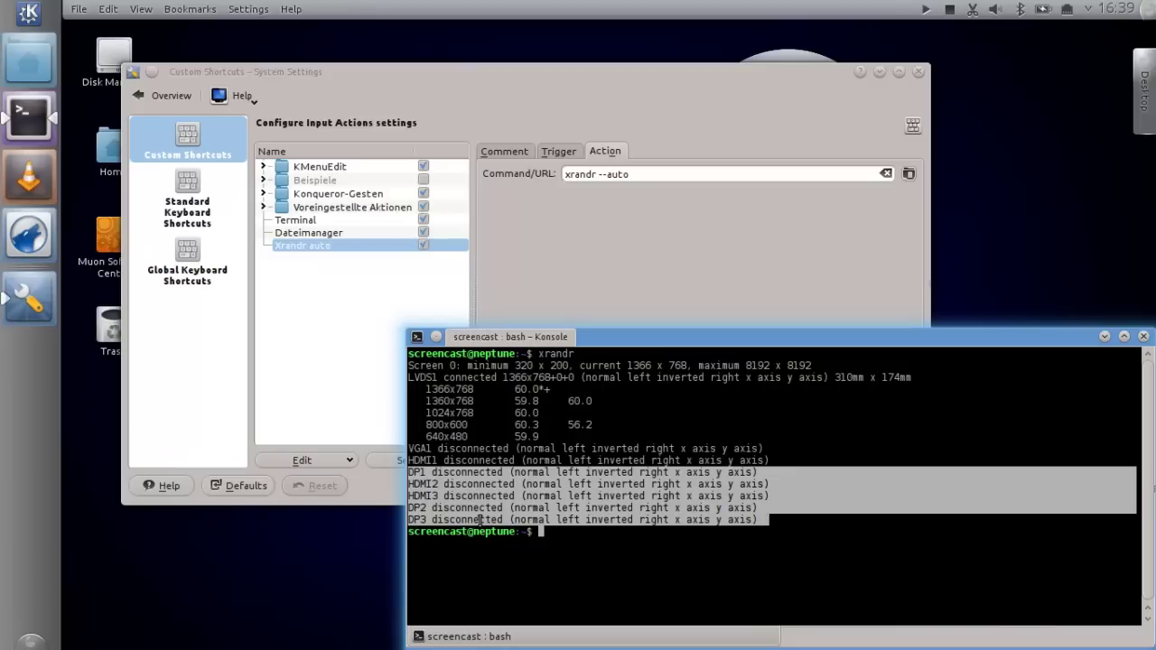
mouse_move(435, 459)
left_mouse_down()
mouse_move(412, 461)
mouse_move(407, 448)
mouse_move(426, 451)
mouse_move(419, 461)
mouse_move(406, 449)
mouse_move(436, 455)
left_mouse_up()
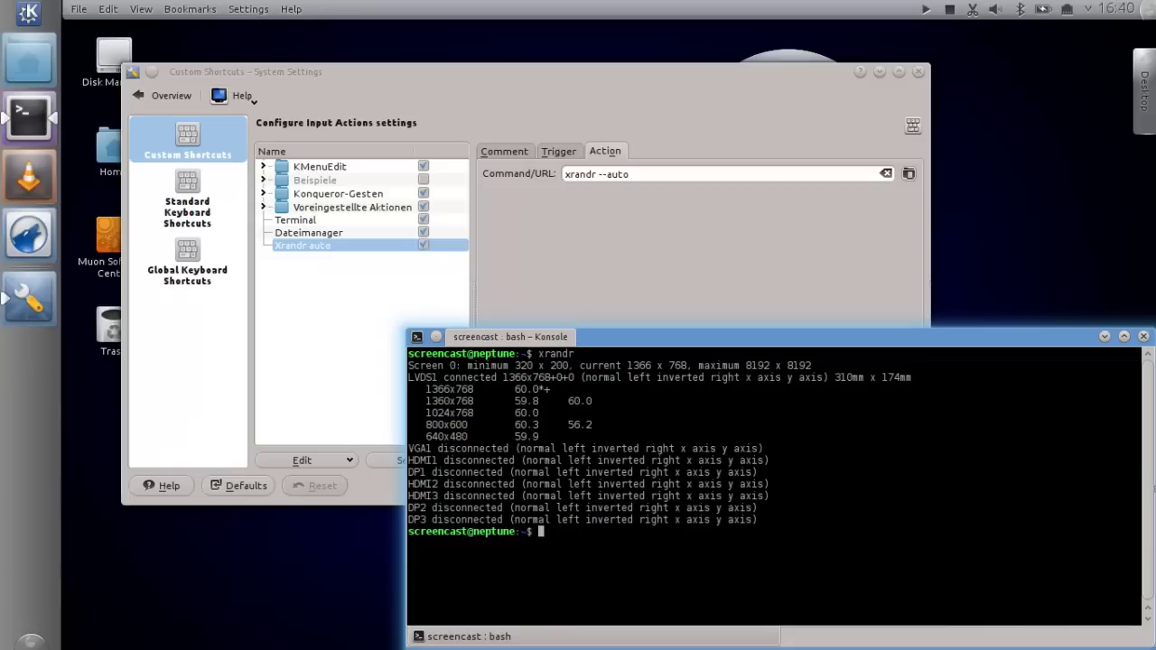
left_click_drag(439, 460, 408, 461)
- Clear the terminal and type 'xrandr --output VGA1 --left'
type("x")
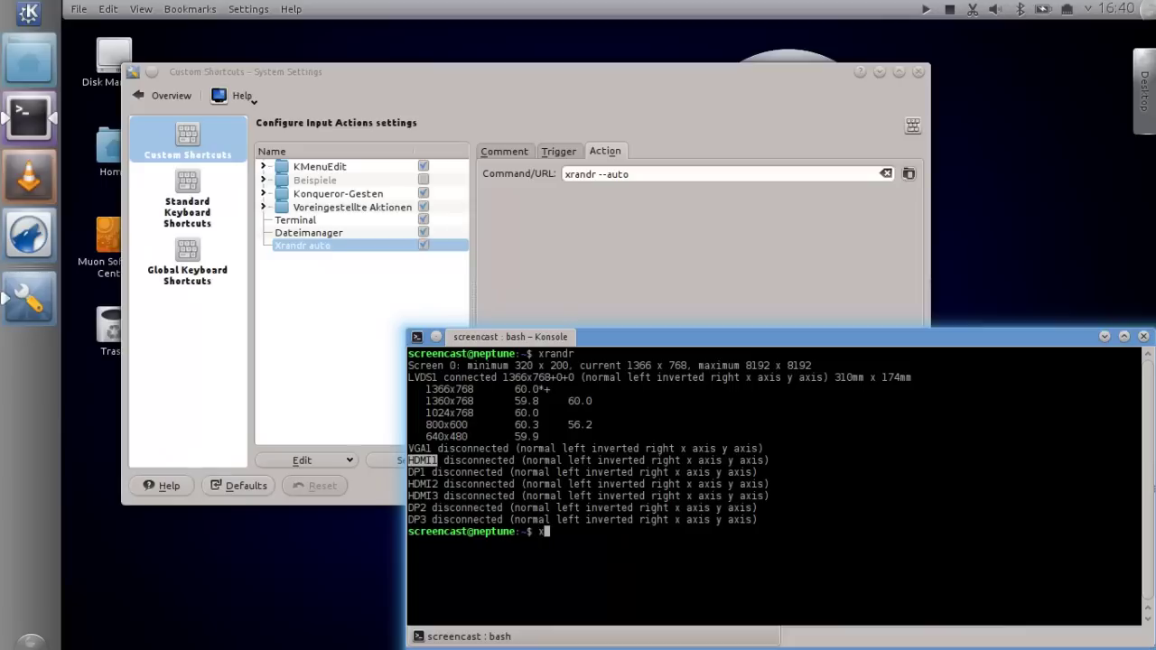
key("BackSpace")
key("ctrl+l")
type("xrandr --o")
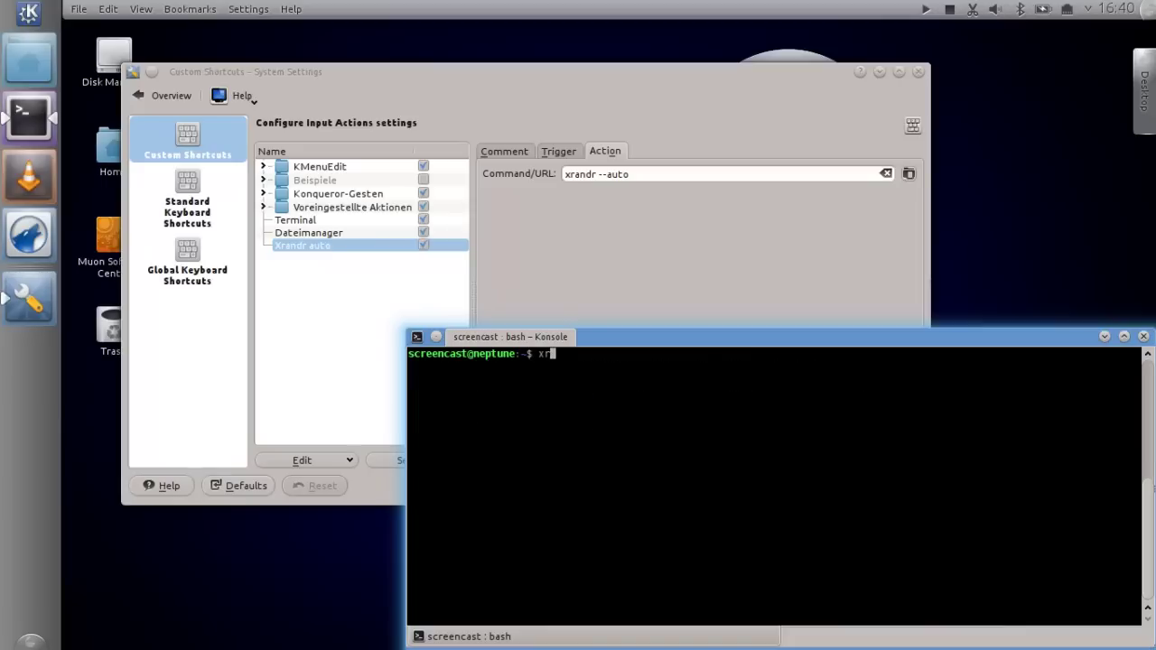
type("utput VGA1 --left")
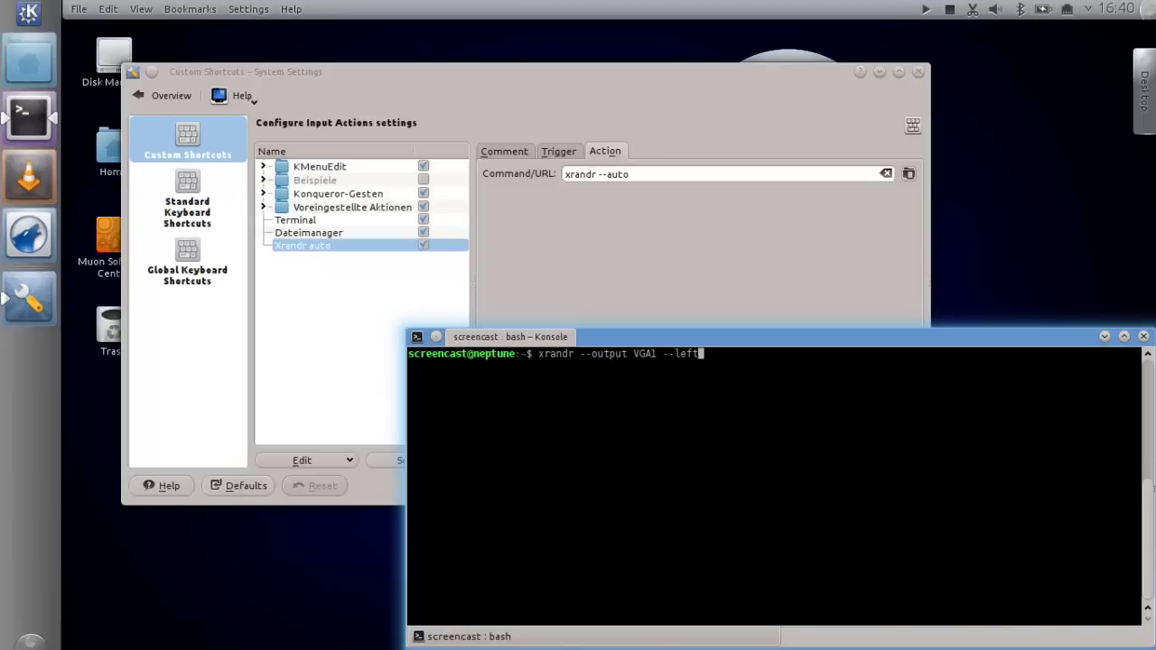
- Open the xrandr manual in a second tab, then append '-of LVDS1' to the command
double_click(807, 635)
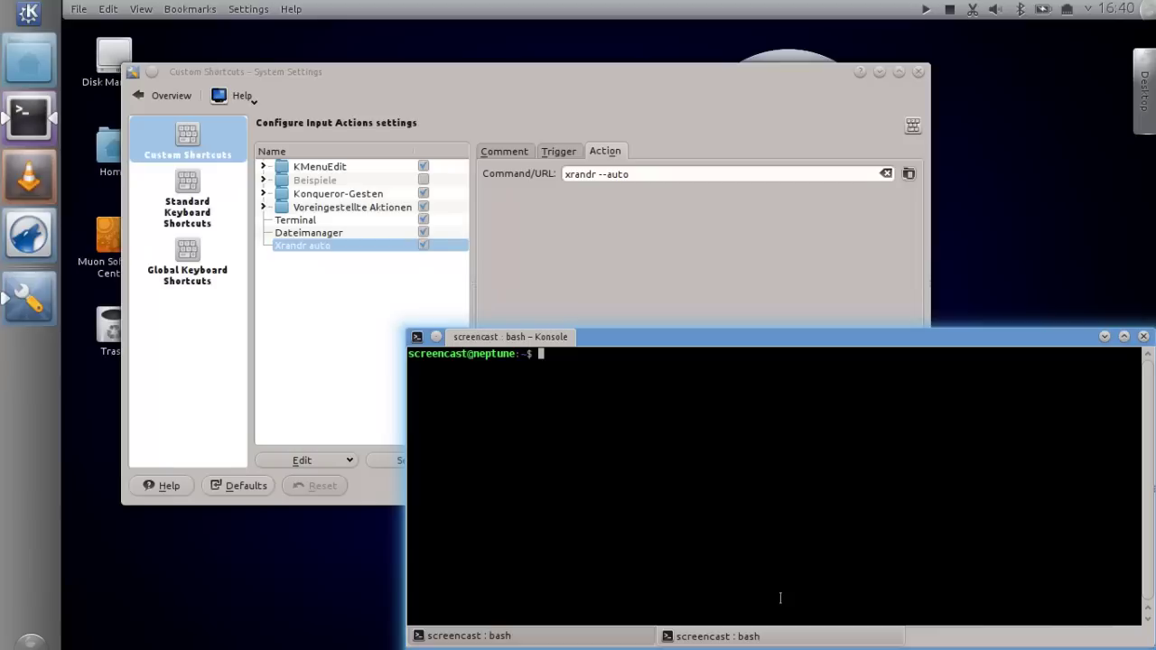
type("man xrandr")
key("Return")
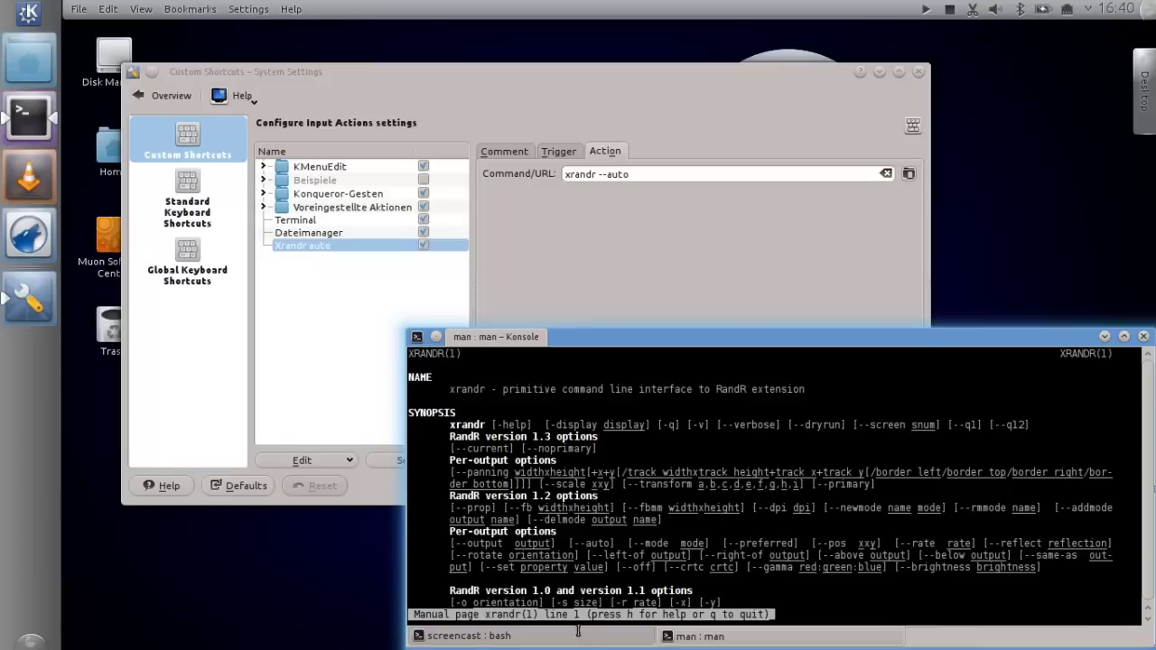
key("shift+Left")
type("-o")
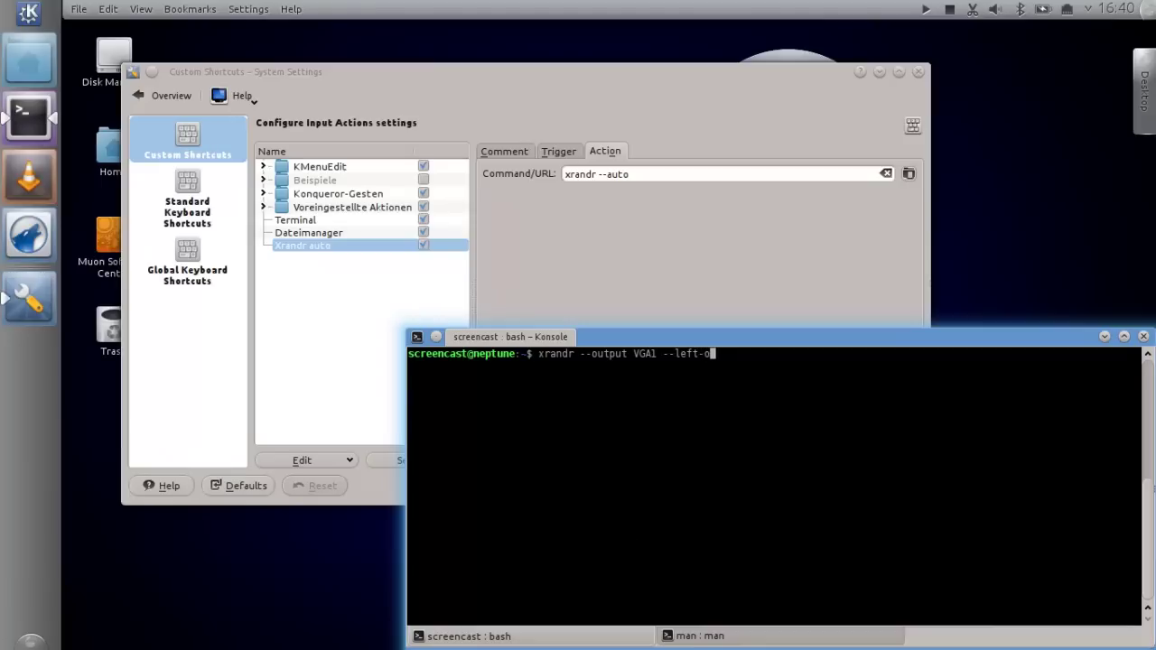
type("f LVDS1")
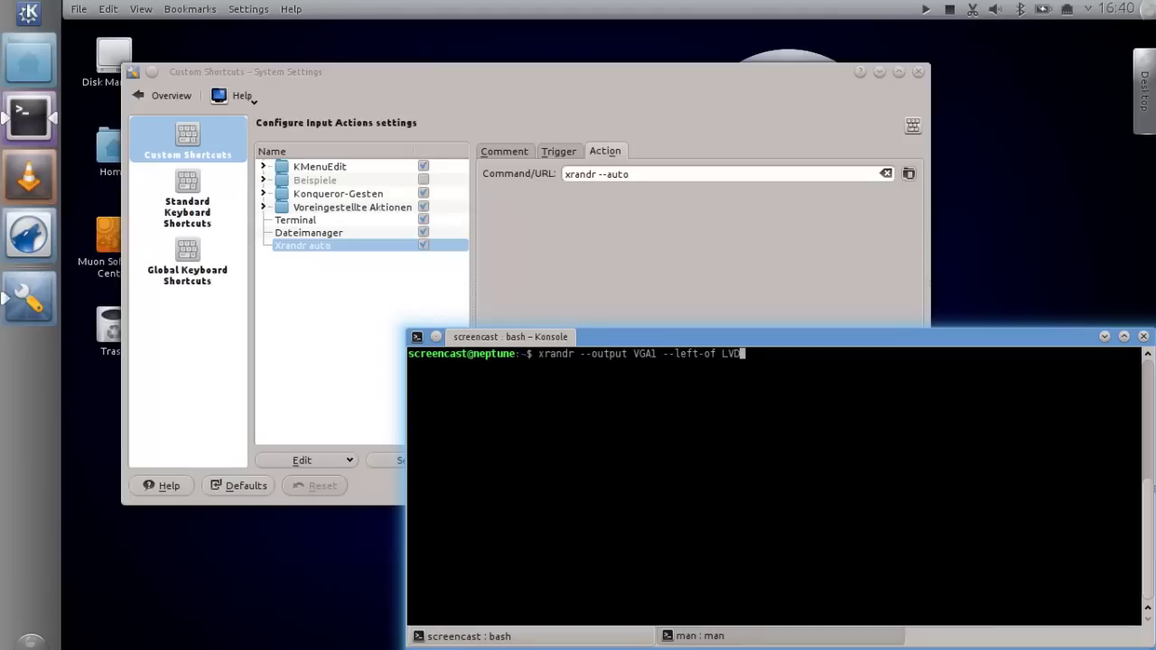